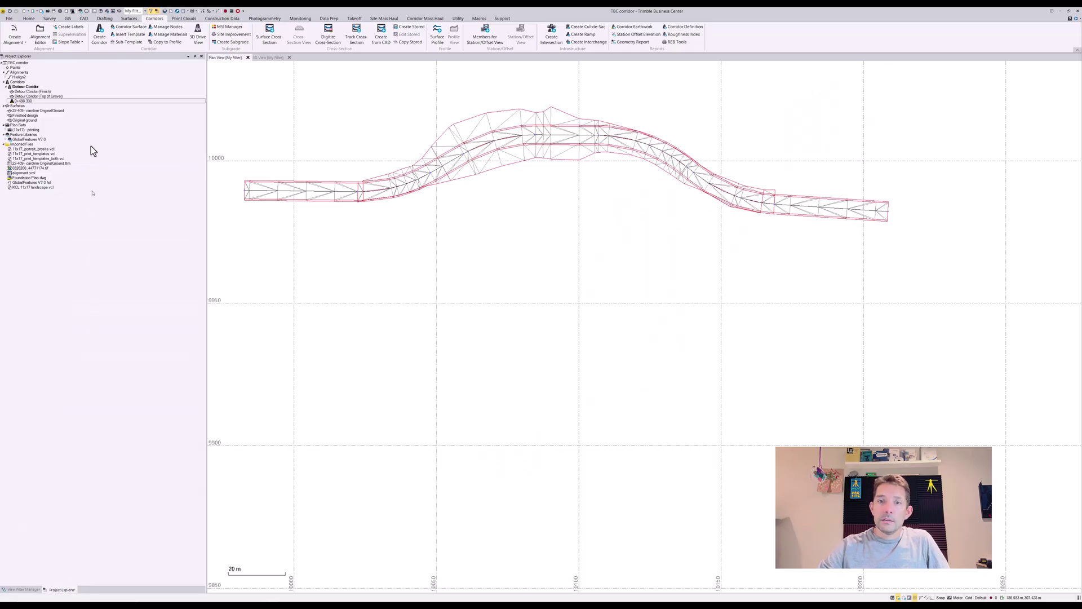
Open the 0+498.330 corridor template for editing and examine the cross-section at station 0+596.060 and the matching plan area
{"action": "right_click", "coordinate": [26, 102]}
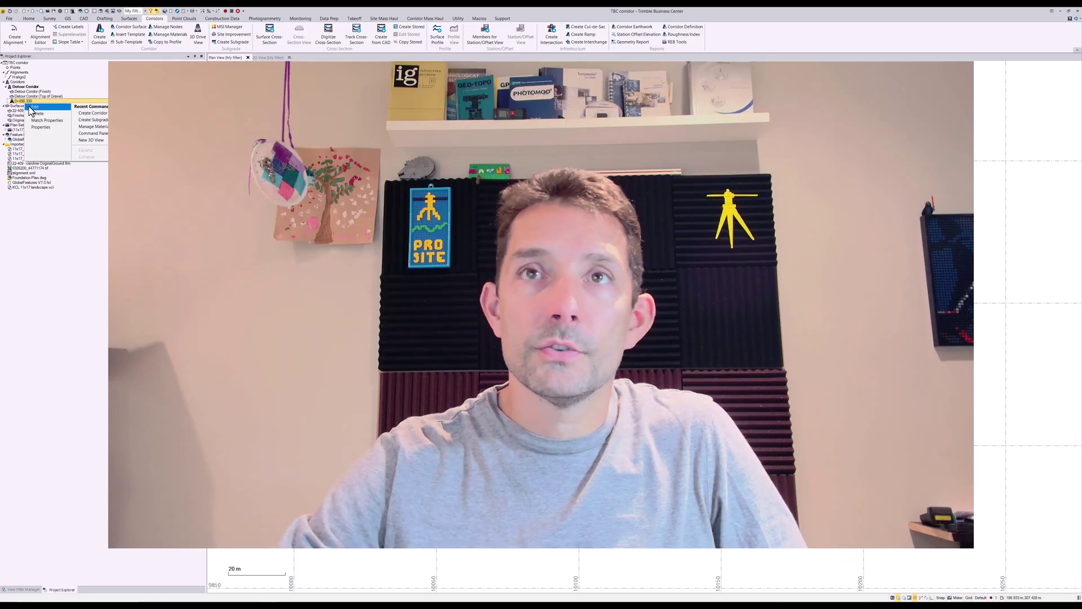
{"action": "left_click", "coordinate": [33, 107]}
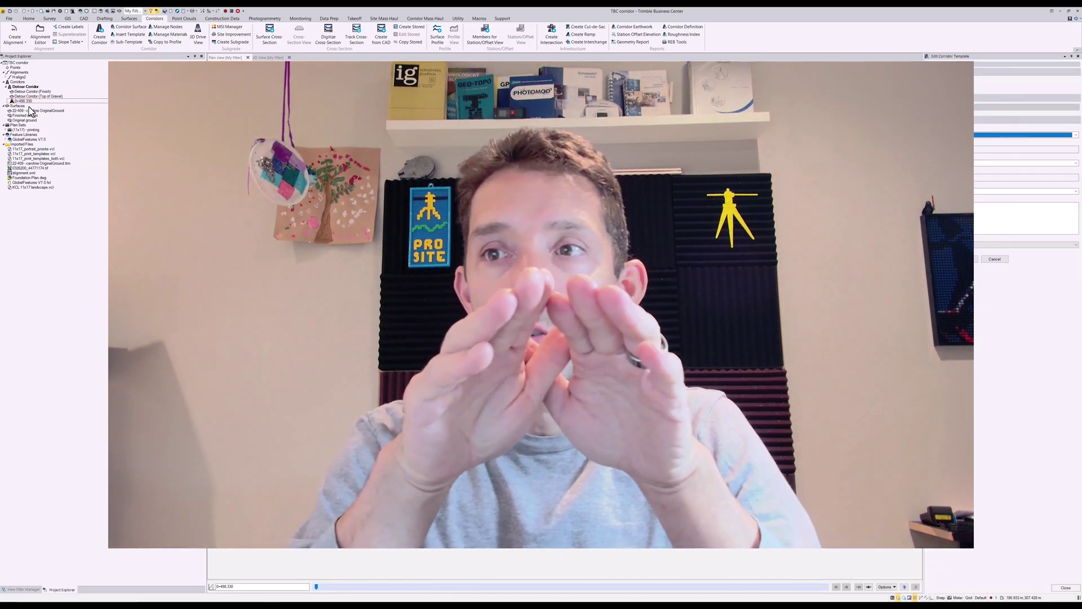
{"action": "left_click_drag", "start_coordinate": [317, 586], "coordinate": [527, 586]}
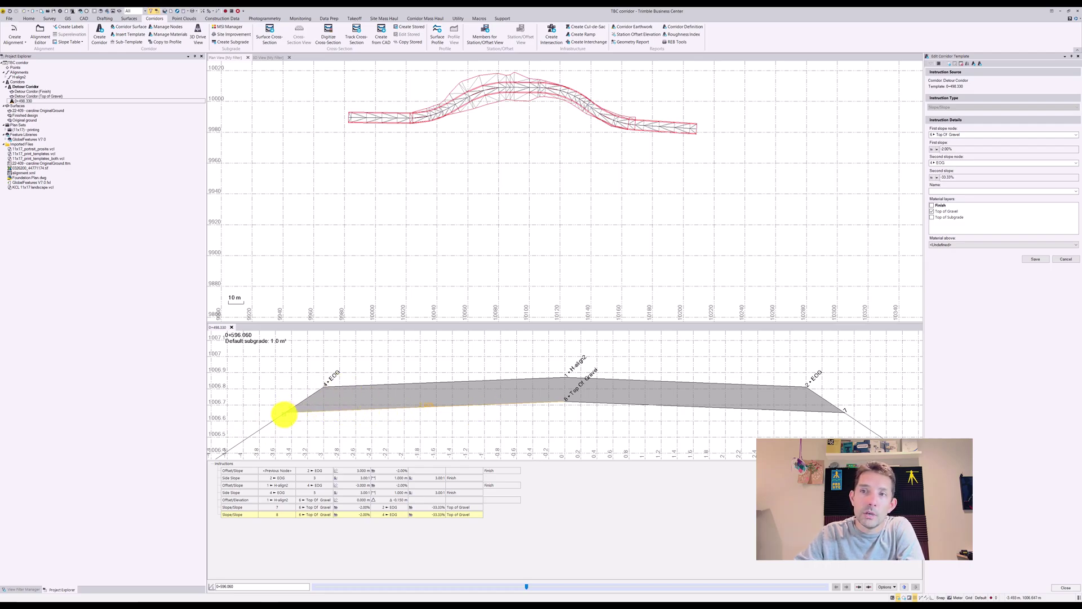
{"action": "scroll", "coordinate": [450, 104], "scroll_direction": "up", "scroll_amount": 5}
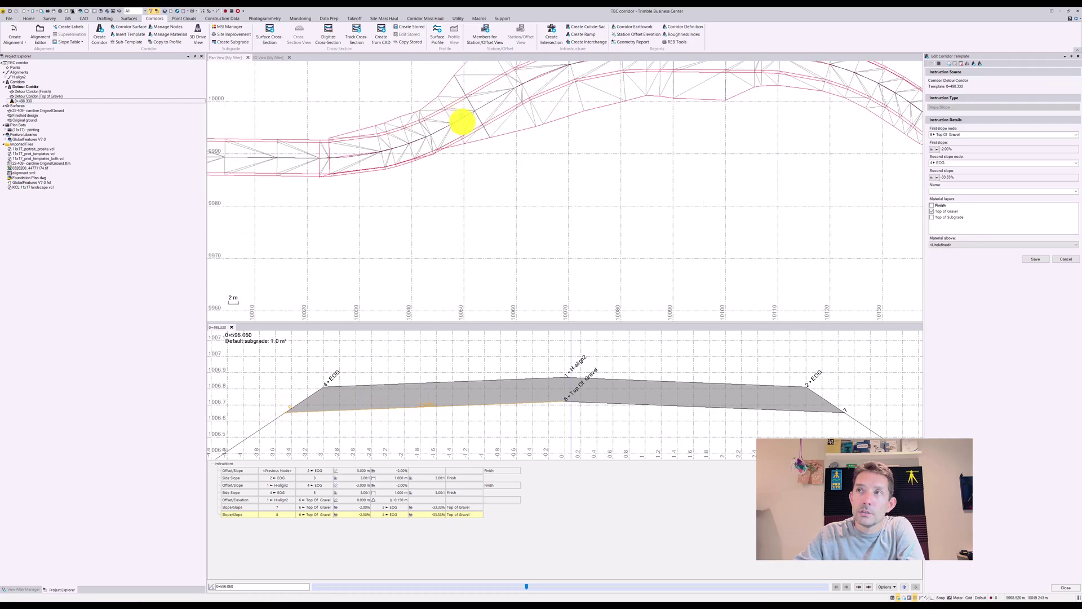
{"action": "middle_click_drag", "start_coordinate": [459, 118], "coordinate": [519, 230]}
{"action": "scroll", "coordinate": [519, 228], "scroll_direction": "up", "scroll_amount": 1}
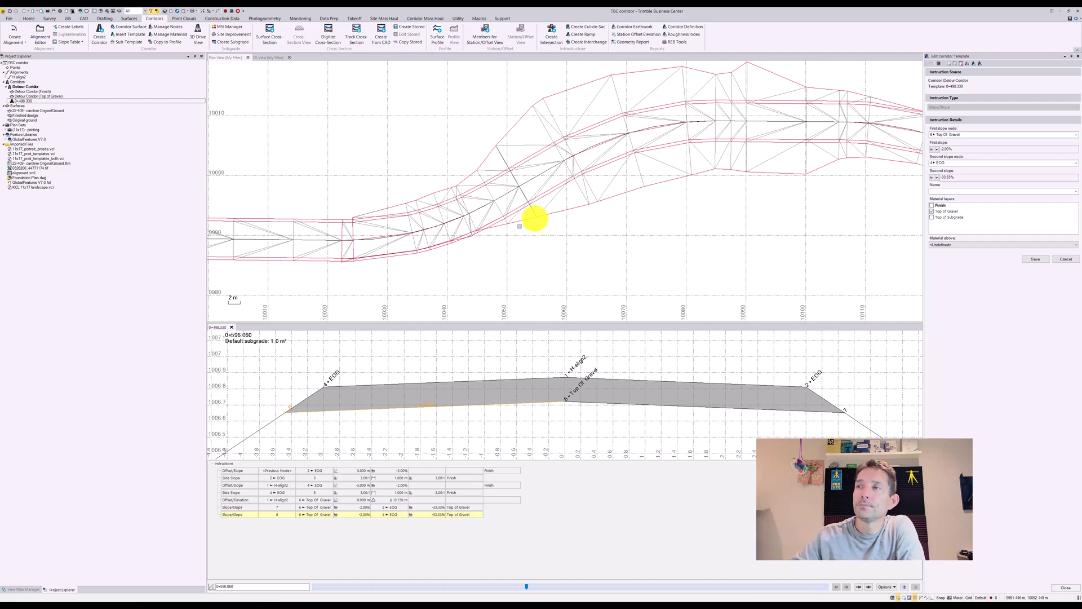
{"action": "scroll", "coordinate": [701, 129], "scroll_direction": "down", "scroll_amount": 6}
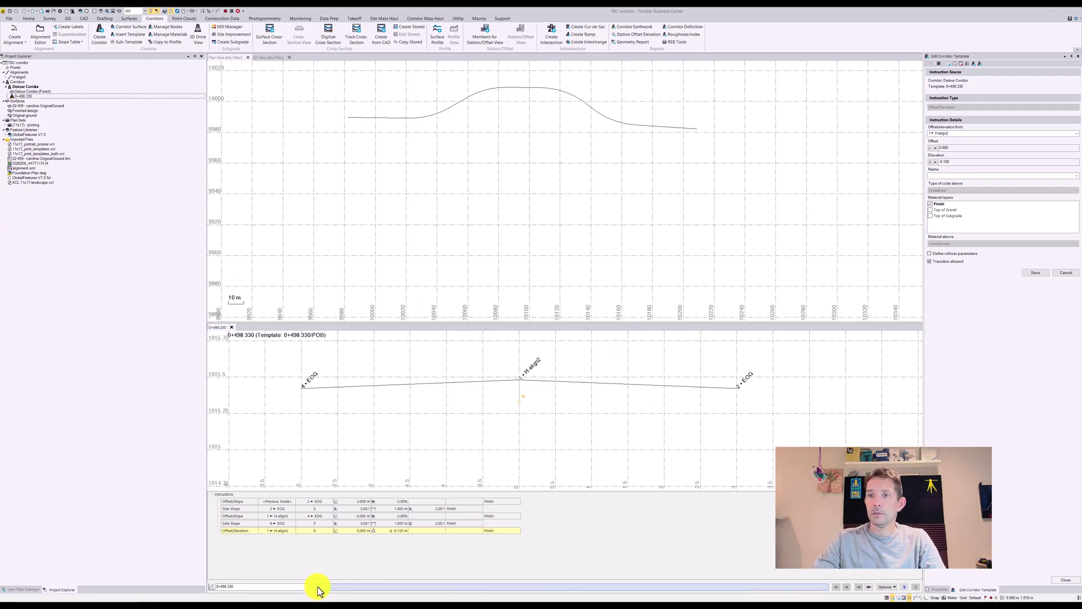
Examine the side slopes against the original ground in the cross-section at station 0+564.192
{"action": "left_click_drag", "start_coordinate": [316, 586], "coordinate": [456, 587]}
{"action": "scroll", "coordinate": [764, 370], "scroll_direction": "down", "scroll_amount": 3}
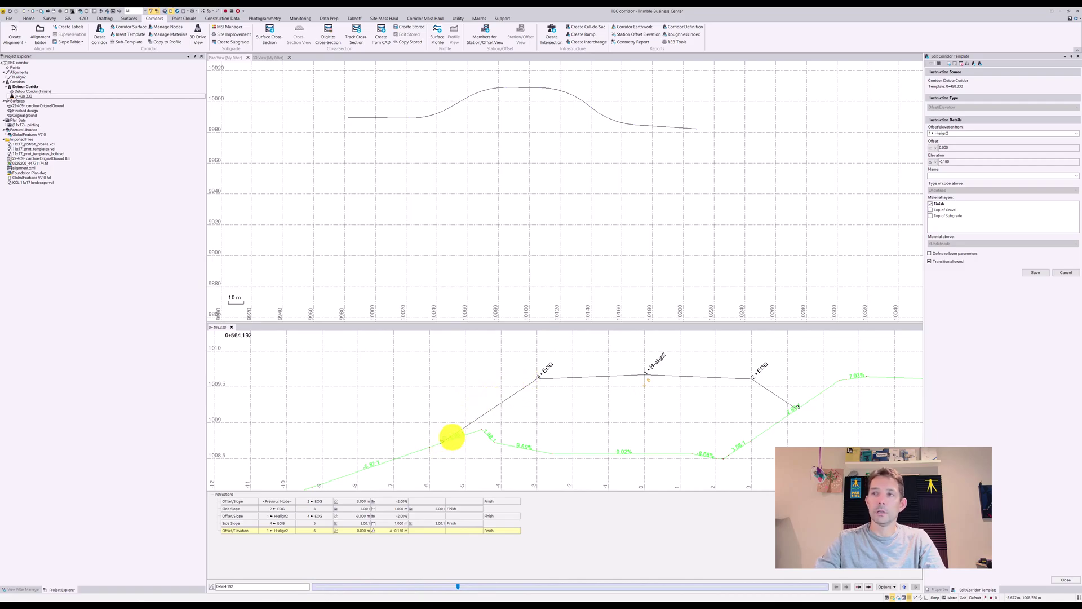
{"action": "scroll", "coordinate": [676, 401], "scroll_direction": "up", "scroll_amount": 2}
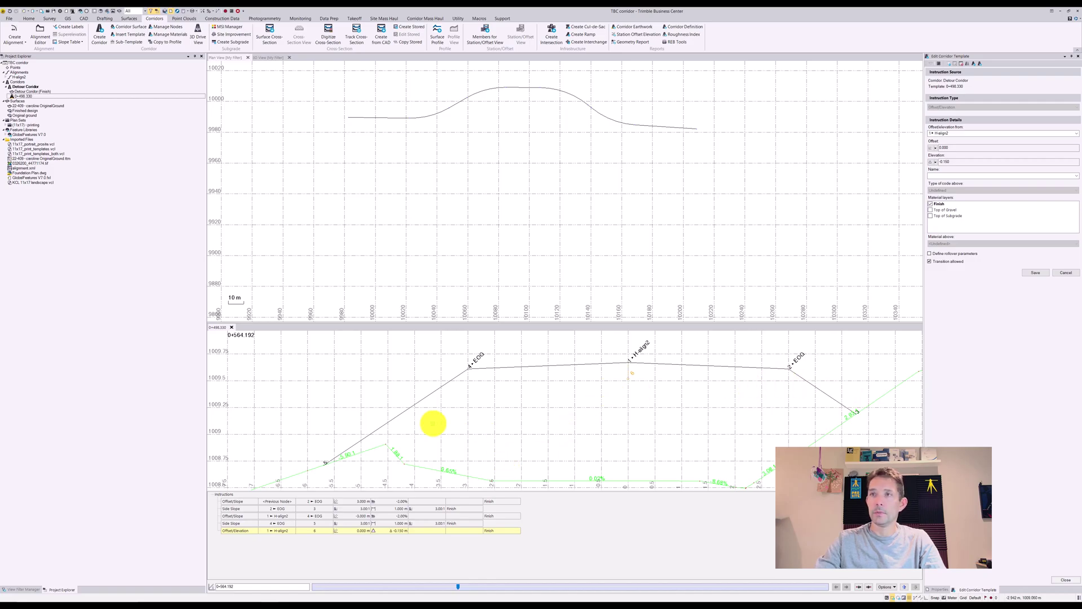
Close the template editor and reopen the 0+498.330 template of the Detour Corridor for editing
{"action": "left_click", "coordinate": [1078, 57]}
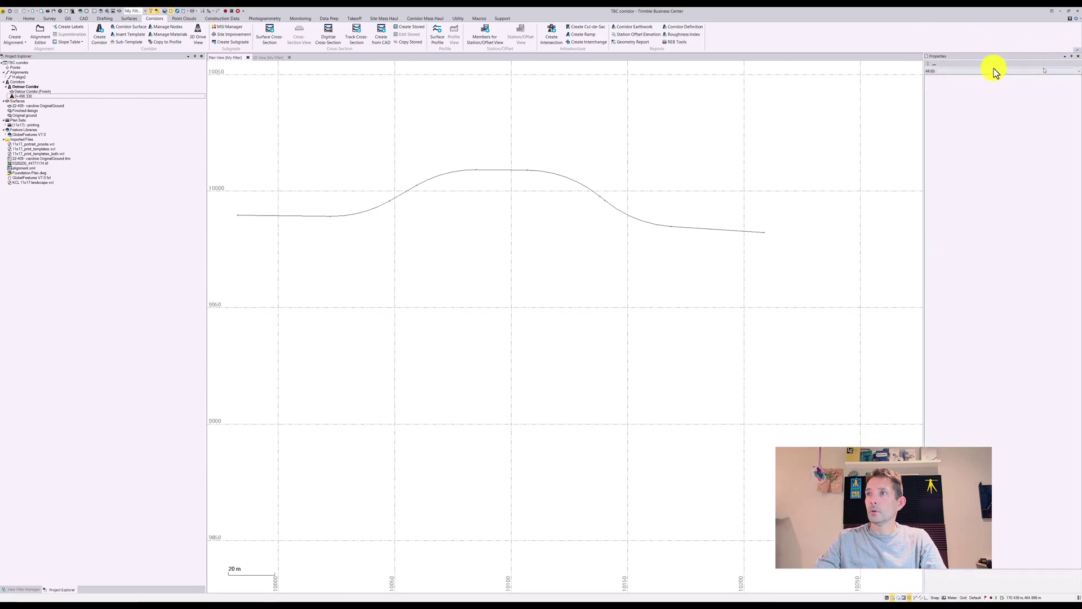
{"action": "right_click", "coordinate": [25, 95]}
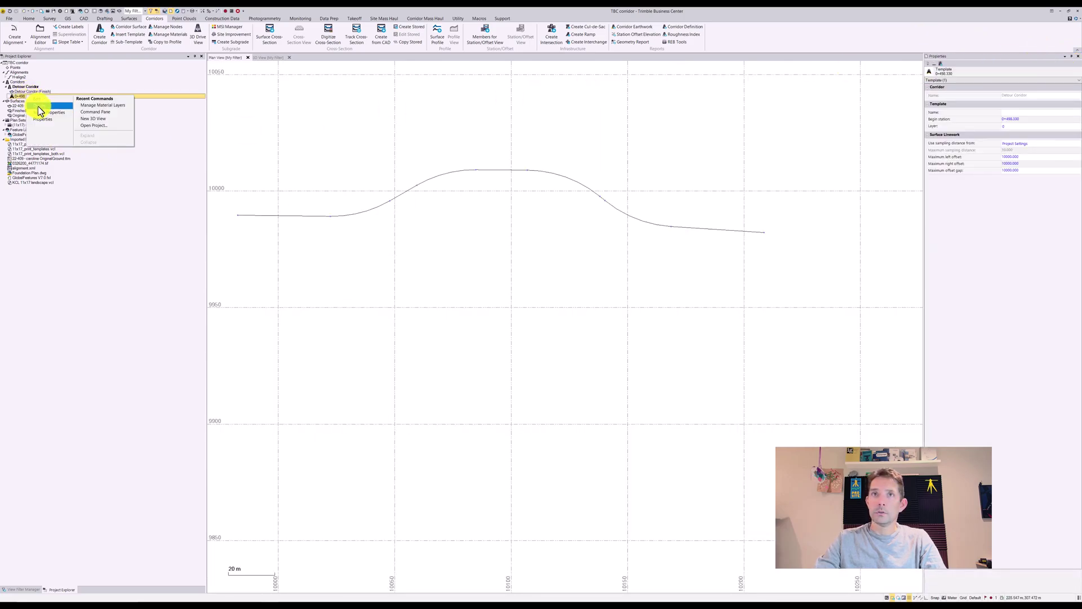
{"action": "key", "text": "Escape"}
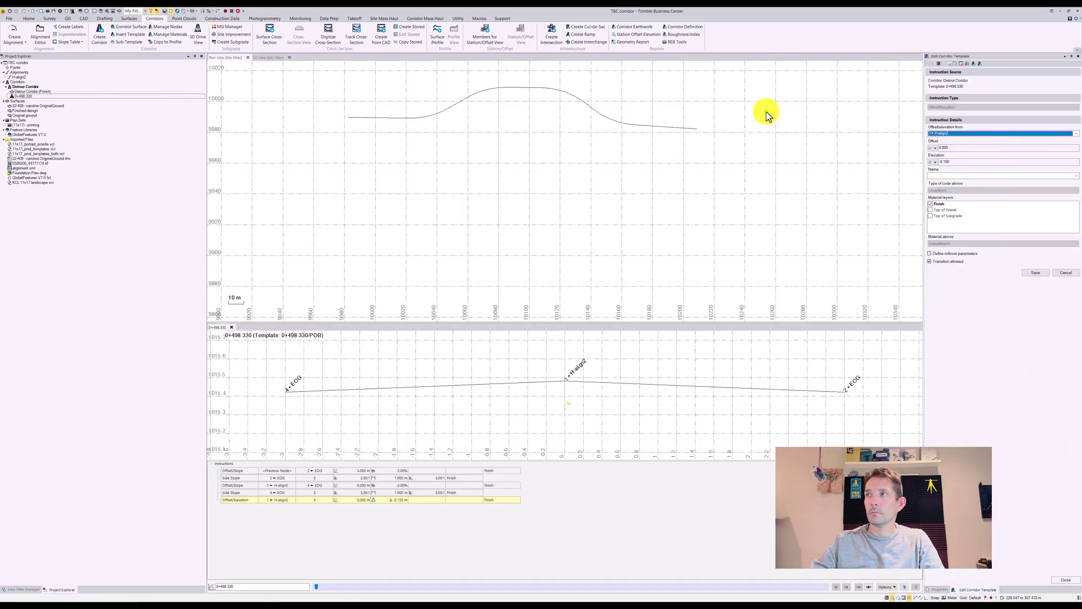
Name the node of the Offset/Elevation instruction "Top Of Gravel", remove it from the Finish material layer and save the instruction
{"action": "left_click", "coordinate": [950, 65]}
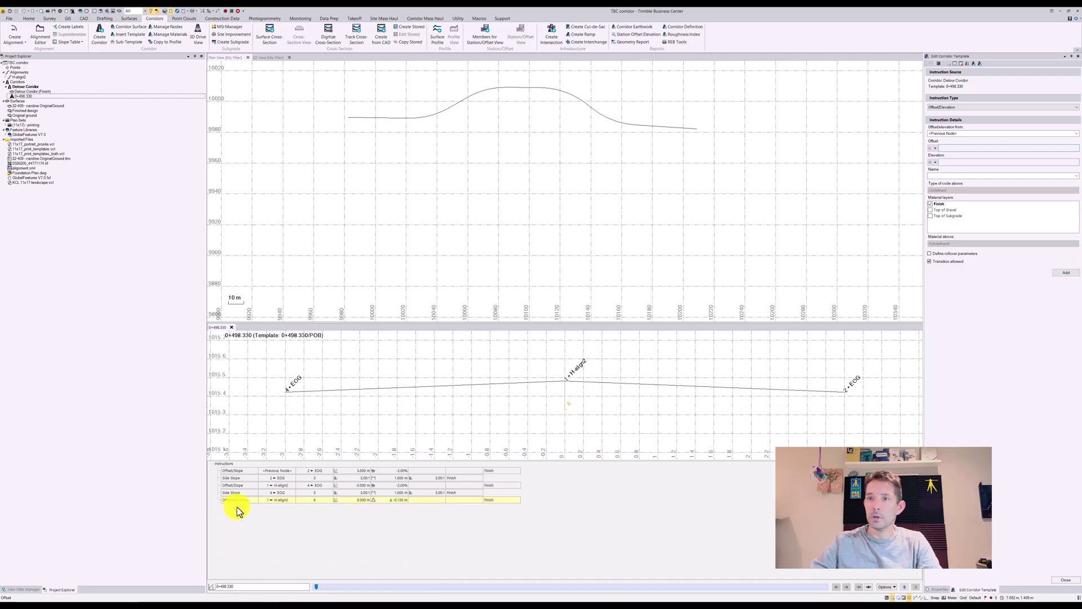
{"action": "left_click", "coordinate": [419, 501]}
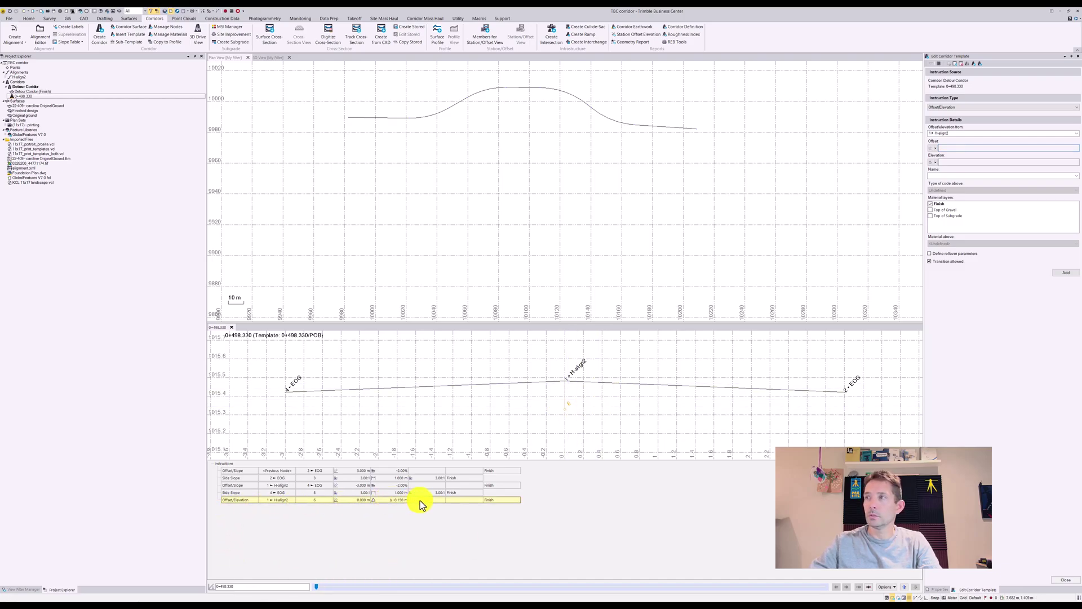
{"action": "left_click", "coordinate": [948, 177]}
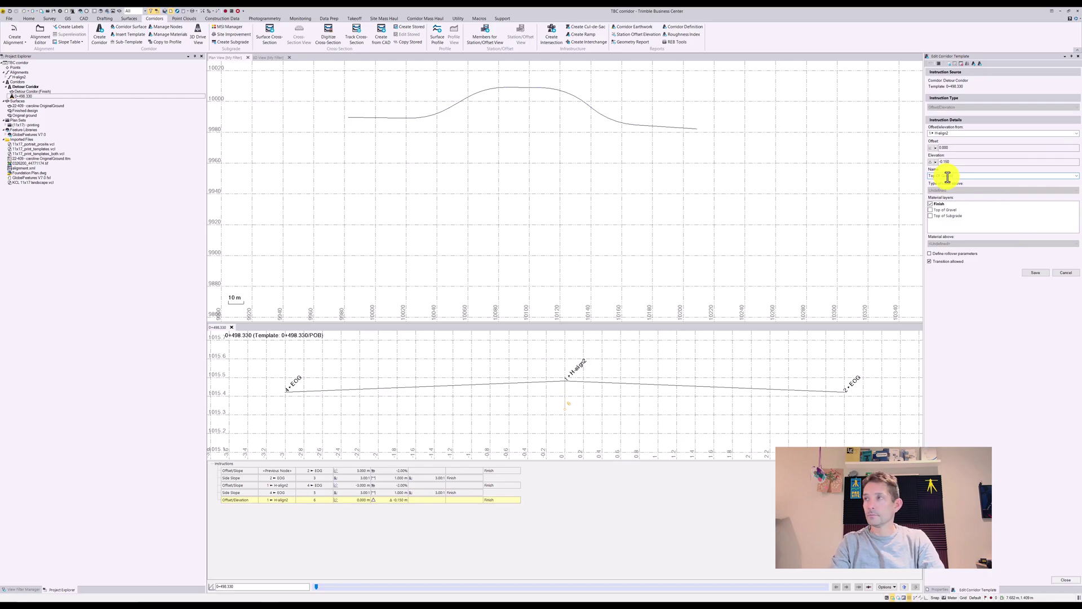
{"action": "key", "text": "Return"}
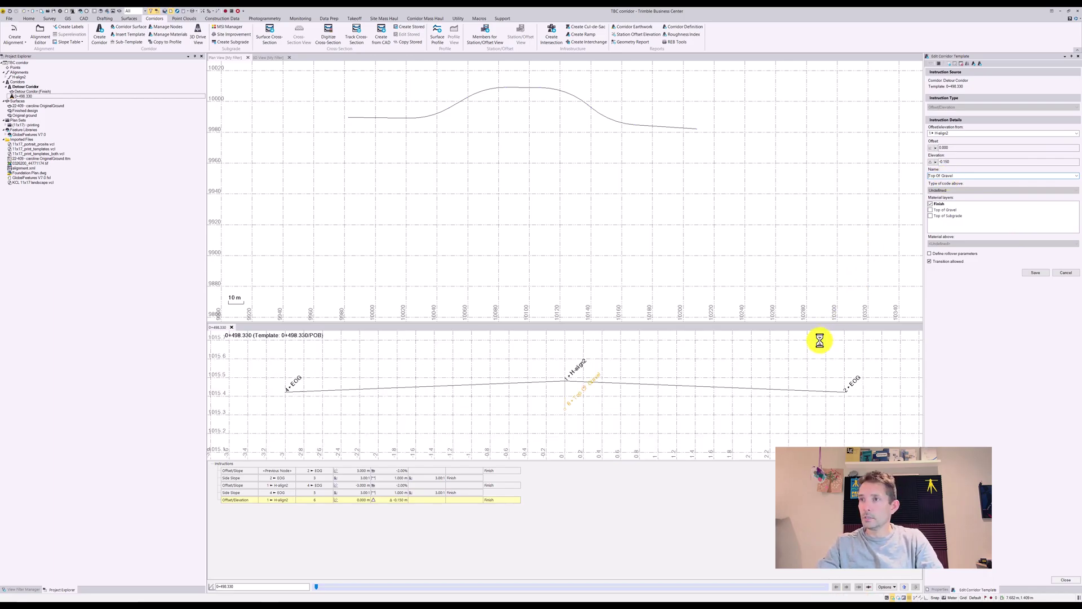
{"action": "scroll", "coordinate": [599, 400], "scroll_direction": "up", "scroll_amount": 3}
{"action": "scroll", "coordinate": [495, 357], "scroll_direction": "down", "scroll_amount": 1}
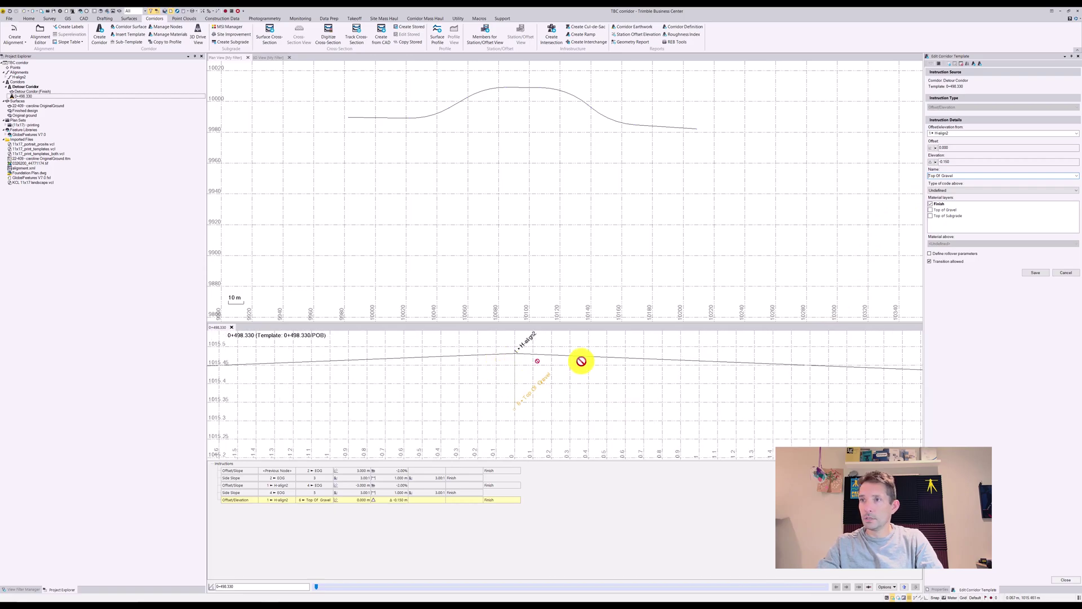
{"action": "left_click", "coordinate": [1037, 273]}
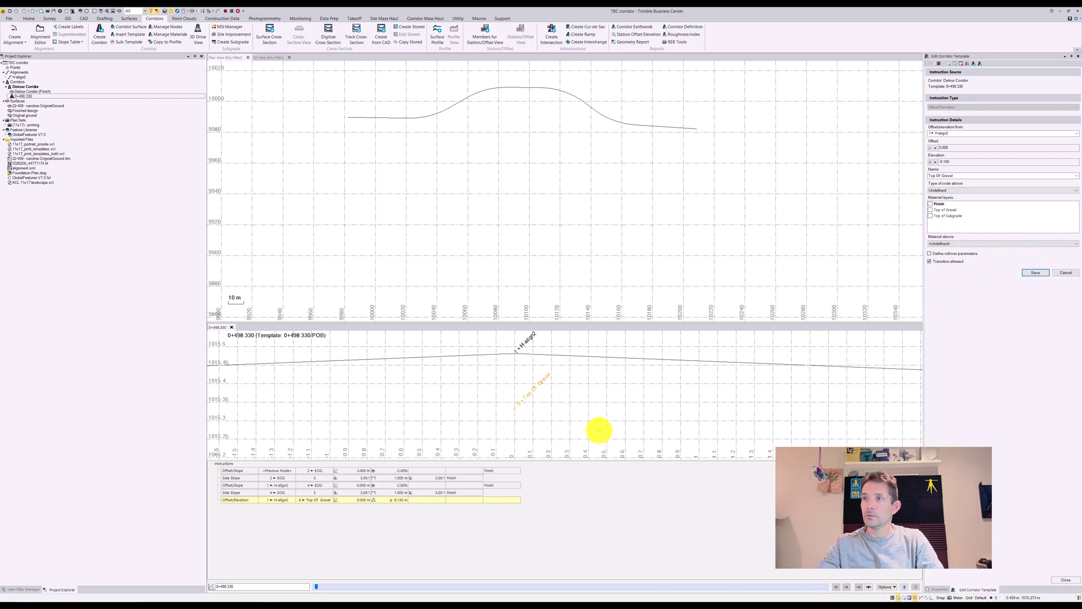
At station 0+565.136, start a Slope/Slope instruction on the Top of Gravel layer from the Top Of Gravel node at -2%
{"action": "scroll", "coordinate": [638, 408], "scroll_direction": "down", "scroll_amount": 3}
{"action": "scroll", "coordinate": [668, 388], "scroll_direction": "down", "scroll_amount": 2}
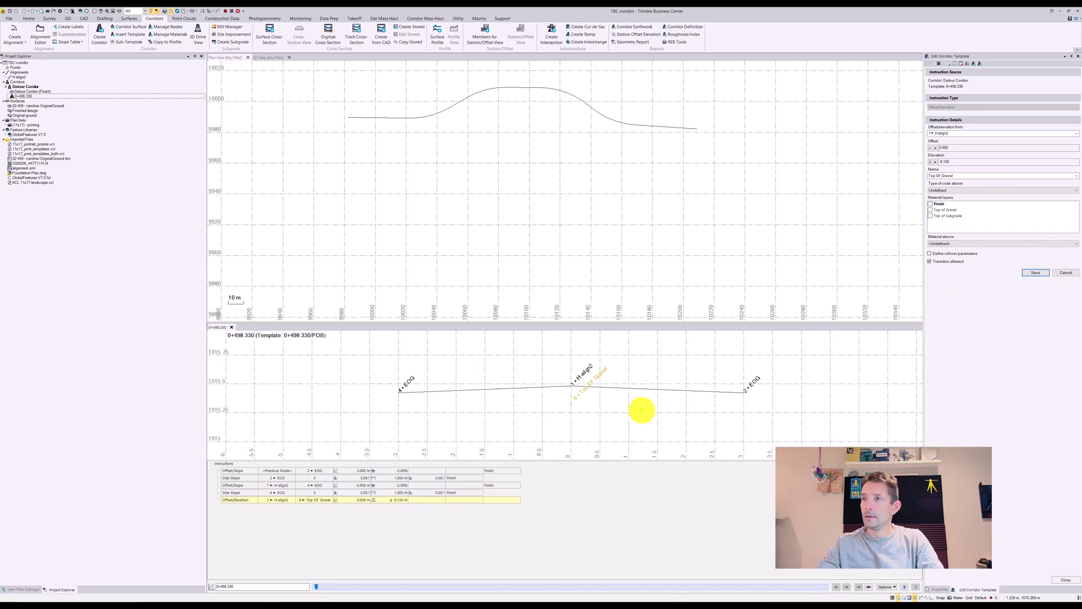
{"action": "left_click", "coordinate": [948, 63]}
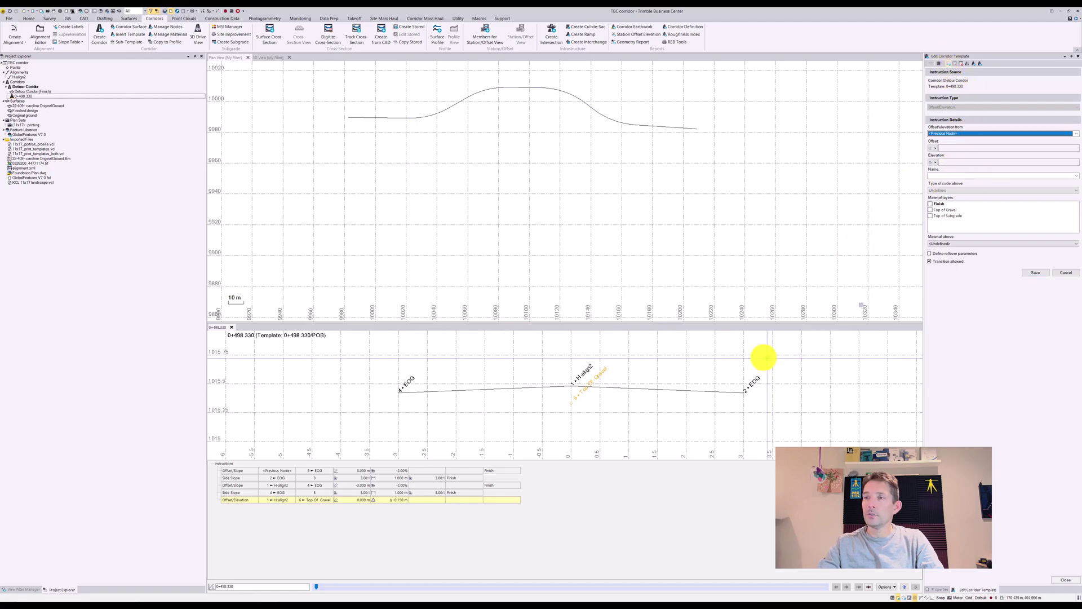
{"action": "left_click_drag", "start_coordinate": [316, 587], "coordinate": [460, 588]}
{"action": "scroll", "coordinate": [564, 406], "scroll_direction": "down", "scroll_amount": 4}
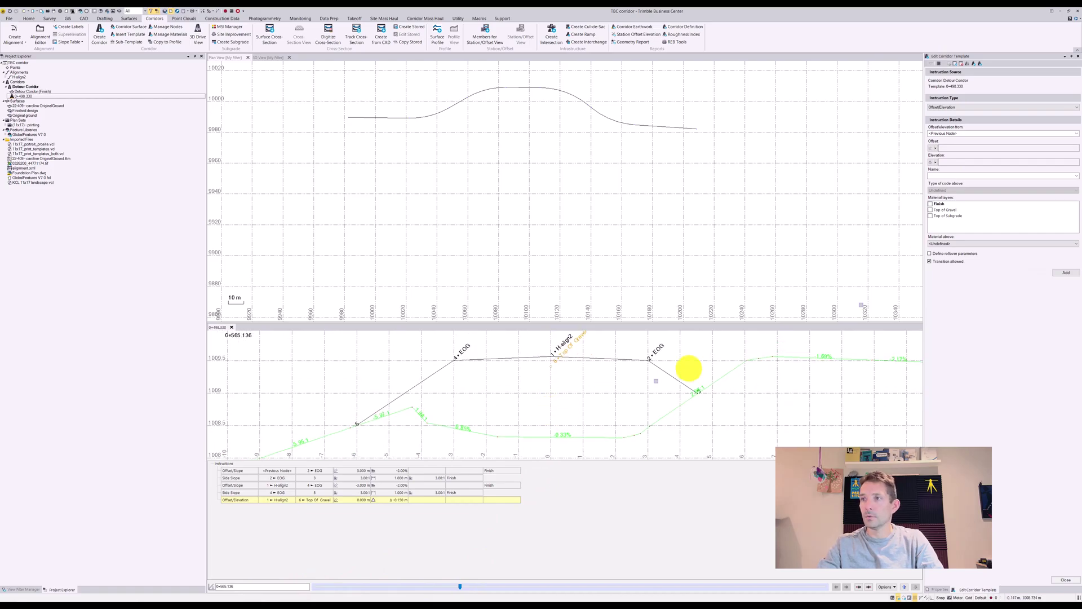
{"action": "left_click", "coordinate": [991, 134]}
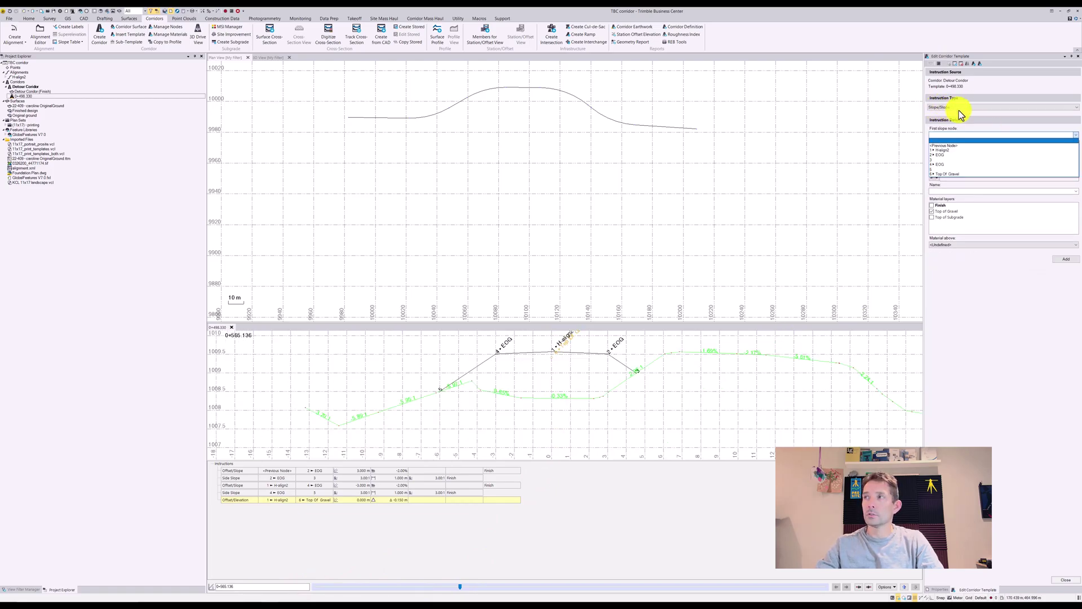
{"action": "left_click", "coordinate": [953, 176]}
{"action": "scroll", "coordinate": [550, 373], "scroll_direction": "up", "scroll_amount": 3}
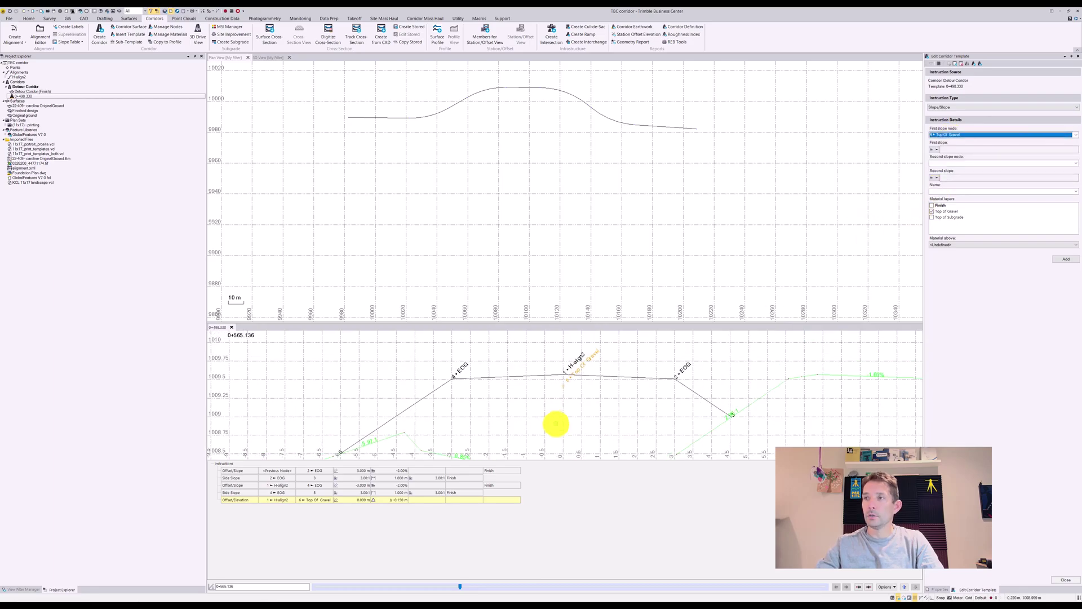
{"action": "left_click", "coordinate": [955, 149]}
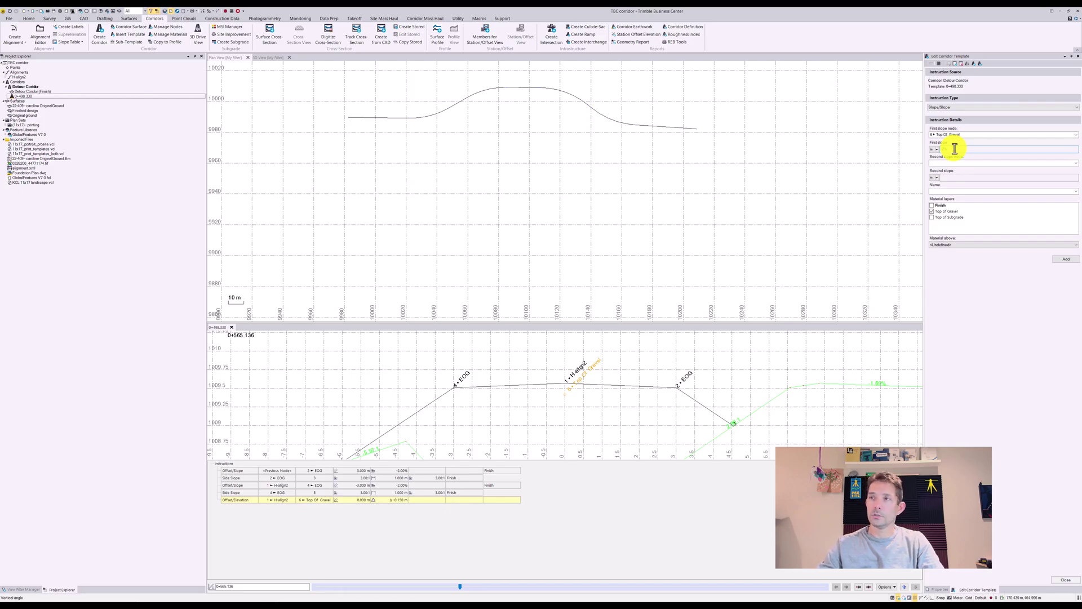
{"action": "type", "text": "-2"}
Set the second slope node to 2 EOG with a 3:1 slope and add the Slope/Slope instruction
{"action": "left_click", "coordinate": [955, 163]}
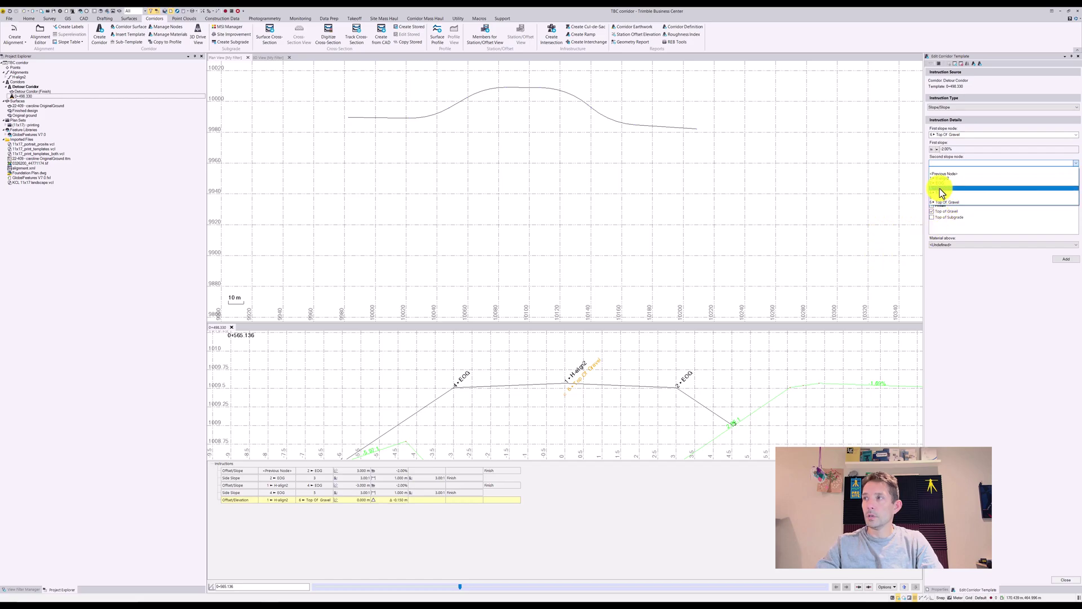
{"action": "left_click", "coordinate": [943, 193]}
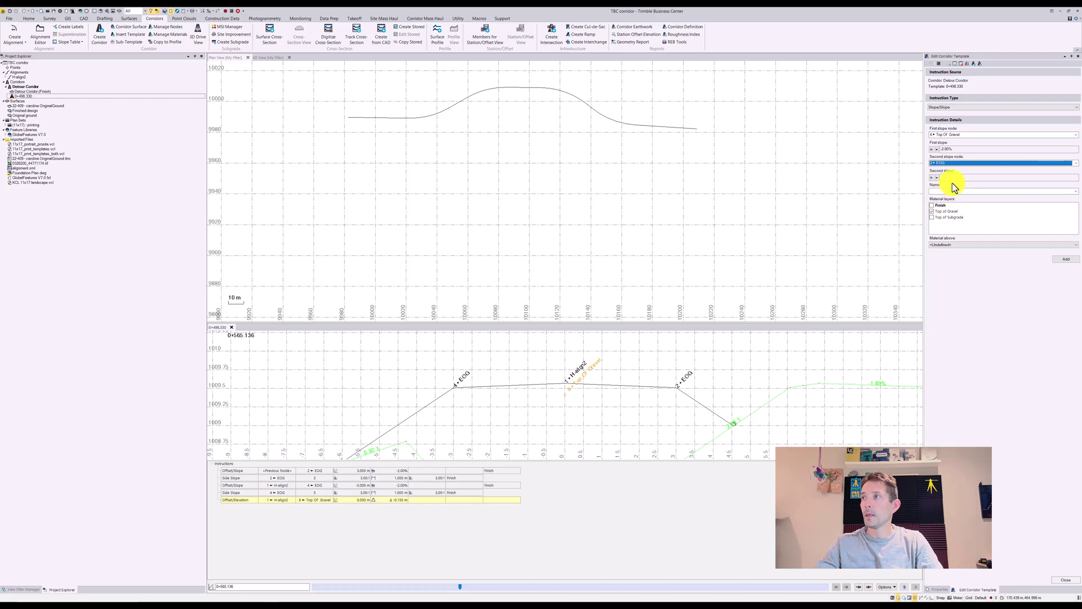
{"action": "left_click", "coordinate": [957, 175]}
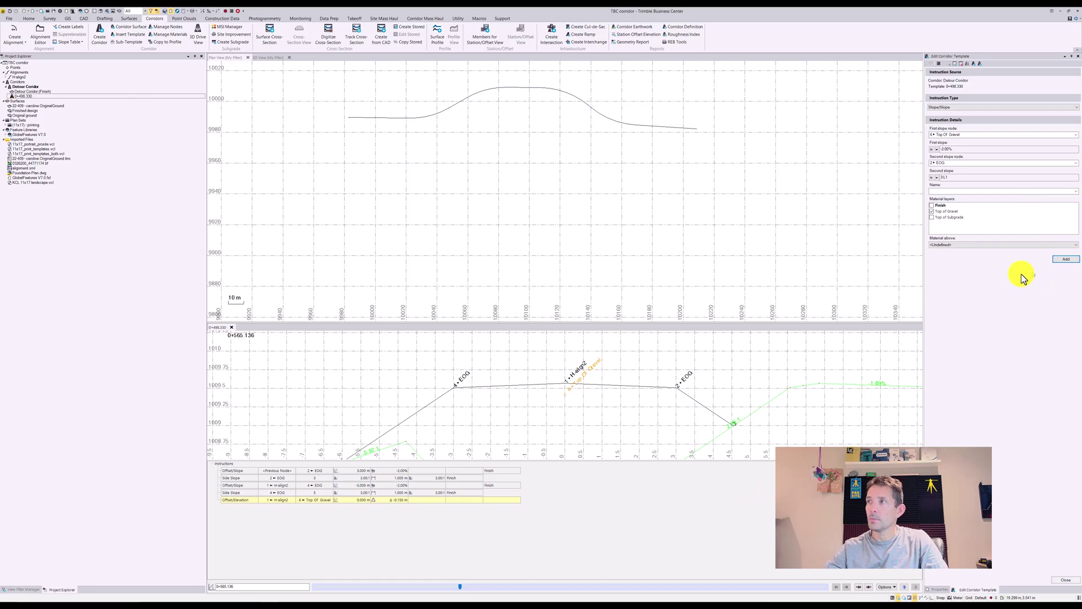
{"action": "left_click", "coordinate": [947, 179]}
{"action": "type", "text": "3:1"}
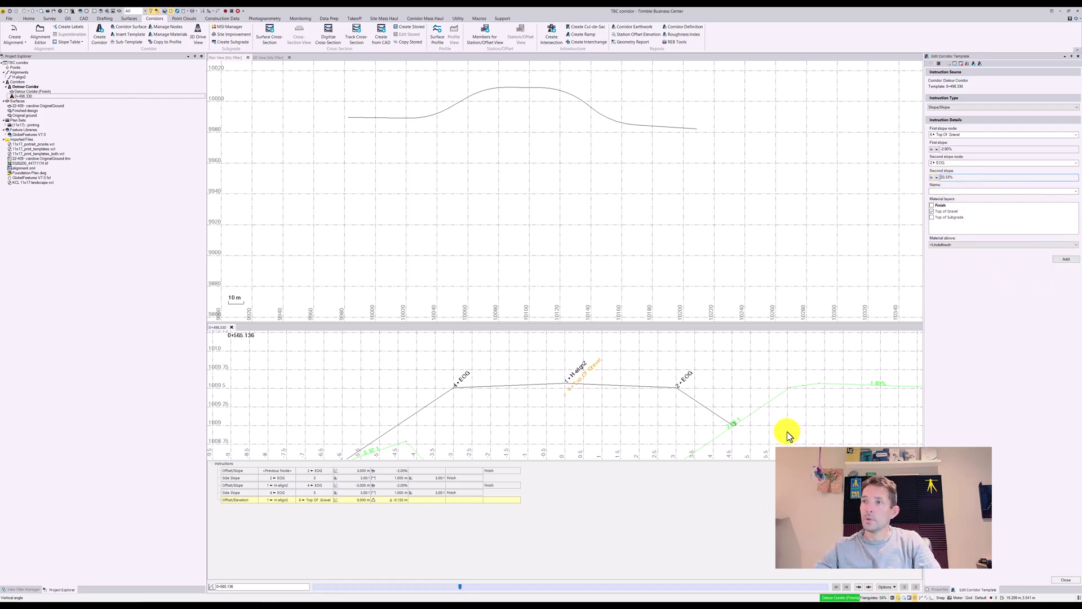
{"action": "scroll", "coordinate": [654, 394], "scroll_direction": "up", "scroll_amount": 3}
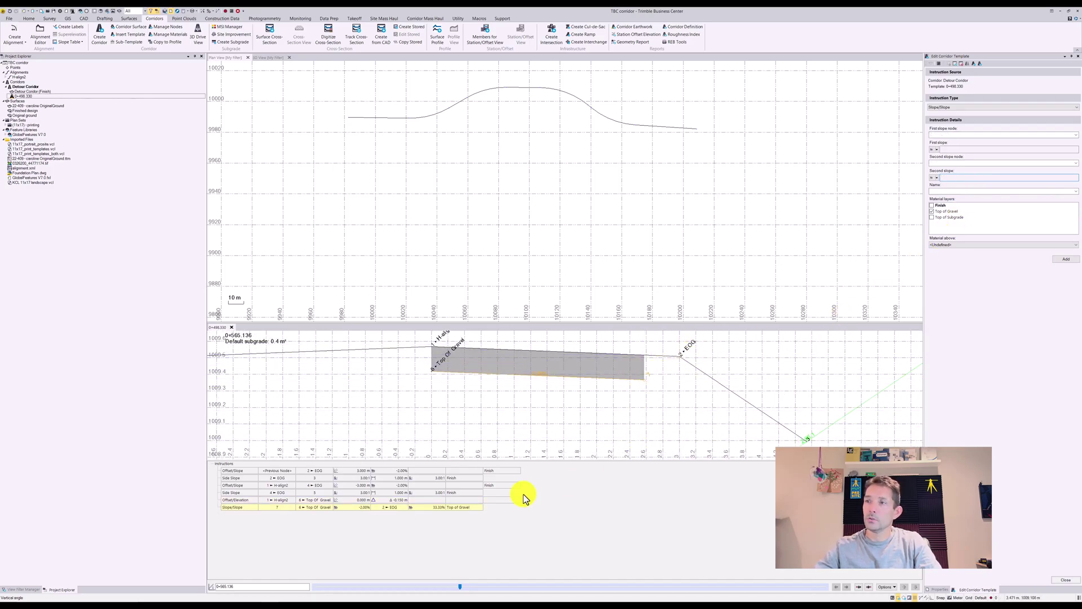
Change the second slope of the new Slope/Slope instruction to -33.33% and save it
{"action": "left_click", "coordinate": [367, 509]}
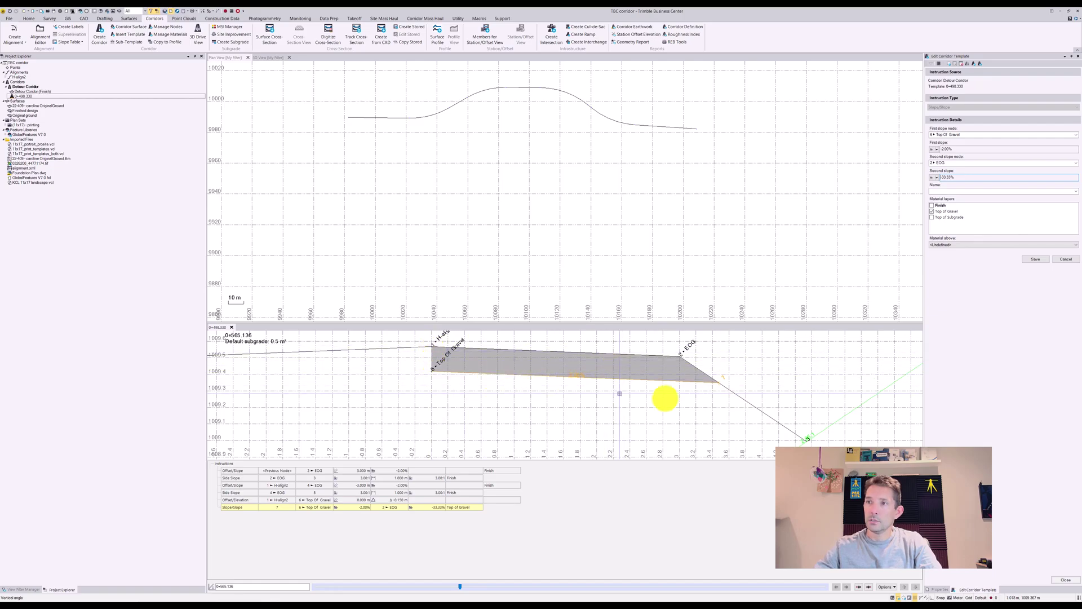
{"action": "scroll", "coordinate": [619, 393], "scroll_direction": "down", "scroll_amount": 2}
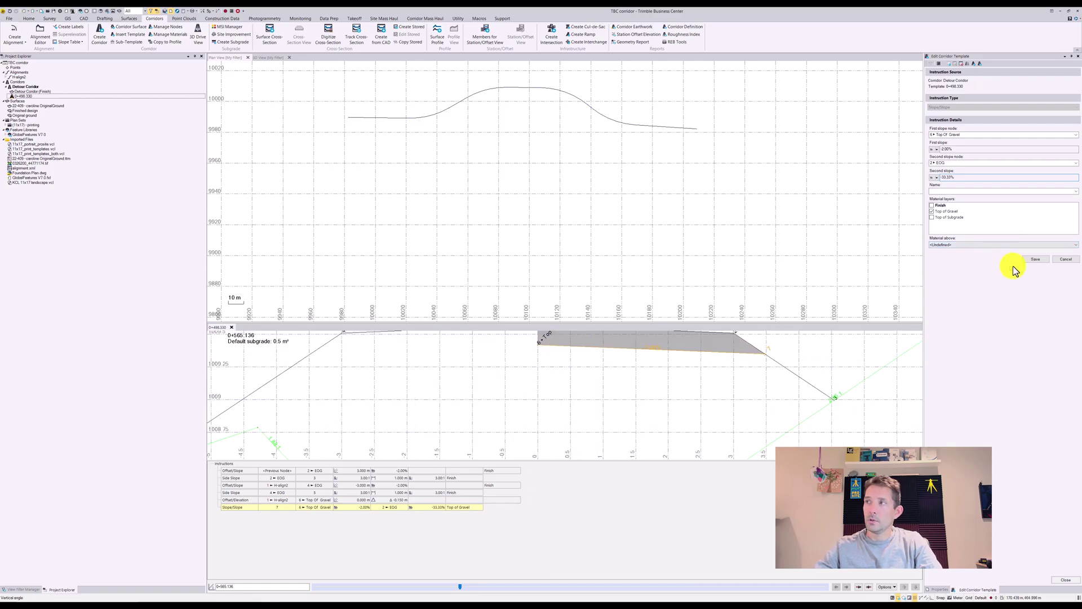
{"action": "left_click", "coordinate": [1036, 260]}
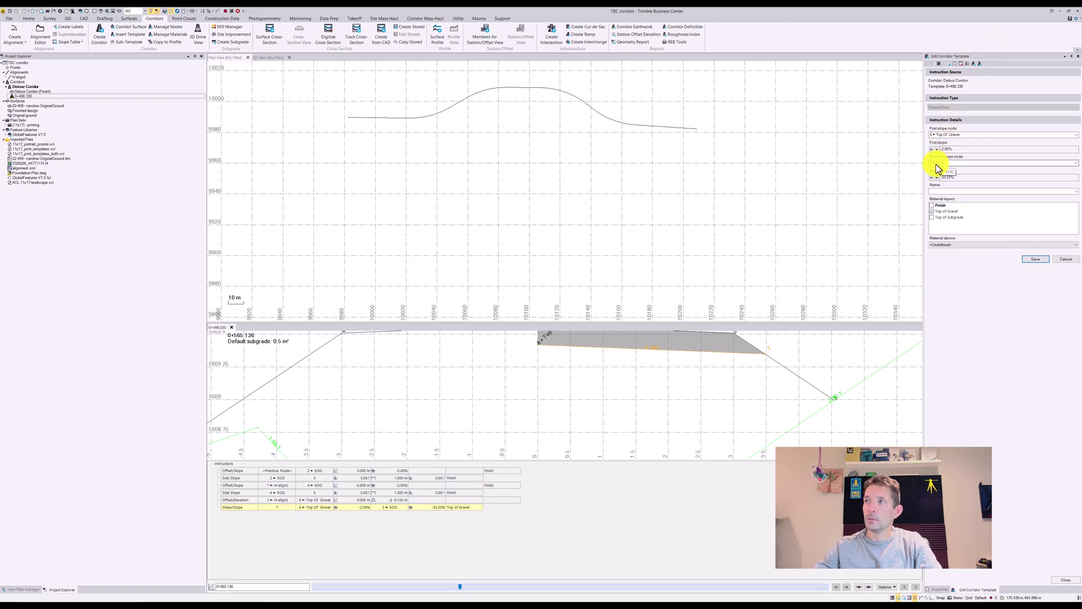
Try to mirror the template instructions to the other side of the centerline
{"action": "left_click", "coordinate": [967, 64]}
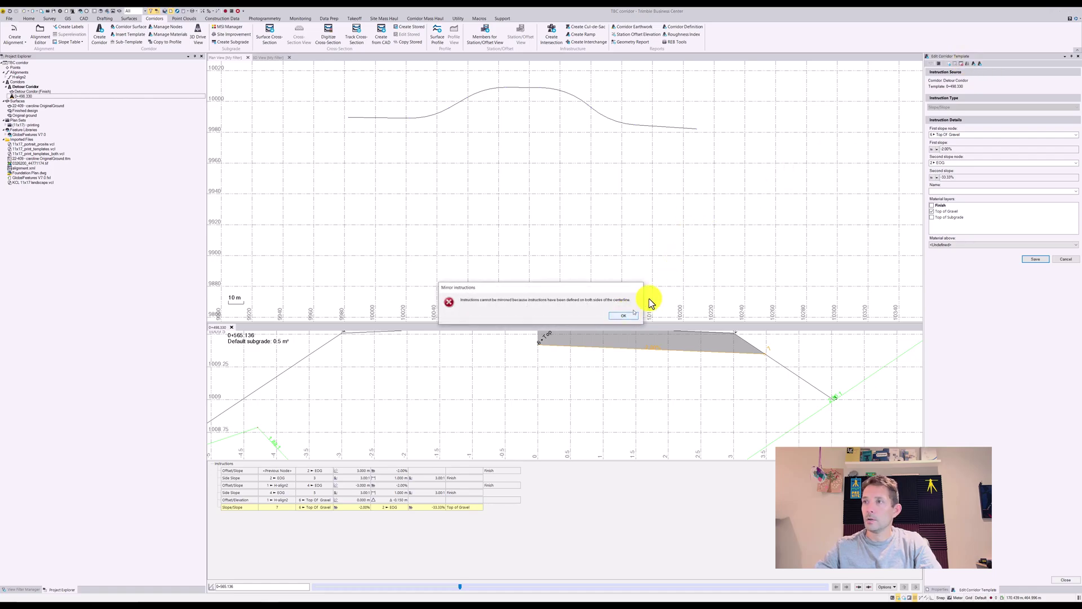
{"action": "left_click", "coordinate": [626, 315]}
Add a Slope/Slope instruction on the Top of Gravel layer from the Top Of Gravel node at -2% to 4 EOG at -33.33%
{"action": "left_click", "coordinate": [952, 63]}
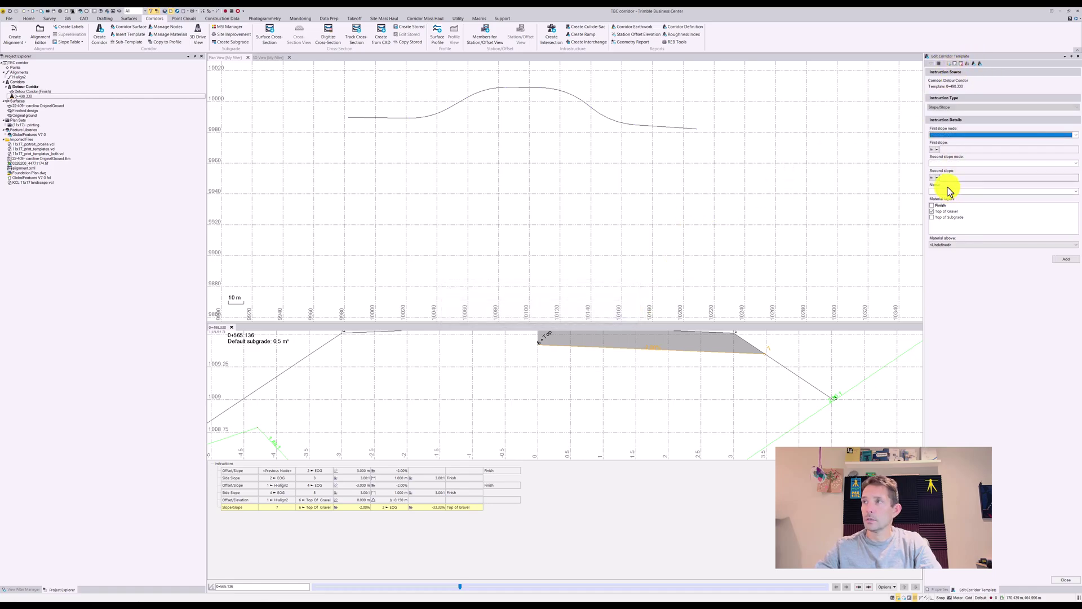
{"action": "left_click", "coordinate": [958, 137]}
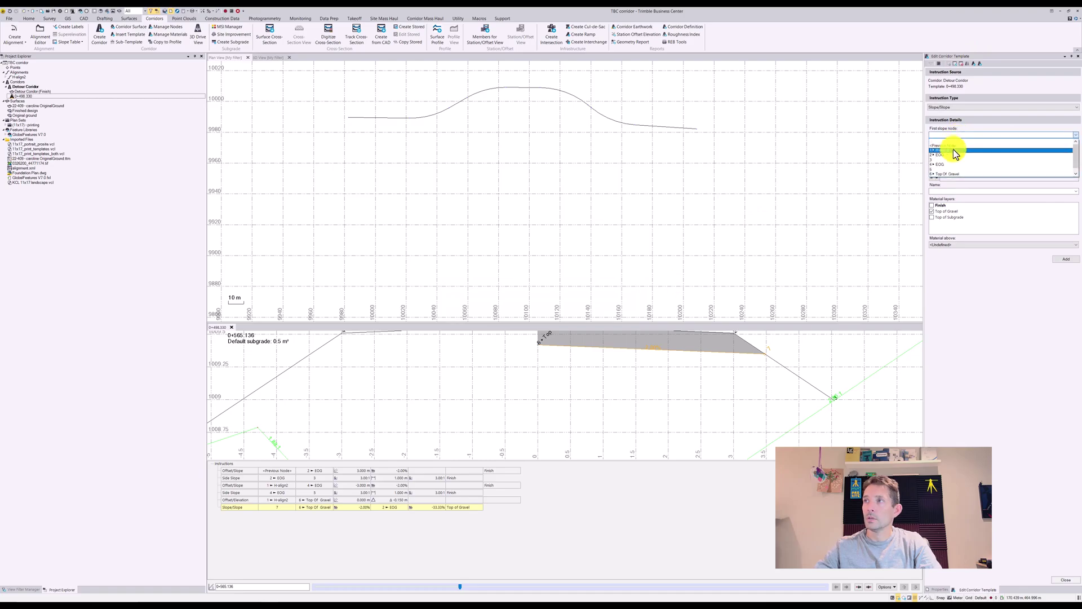
{"action": "left_click", "coordinate": [952, 174]}
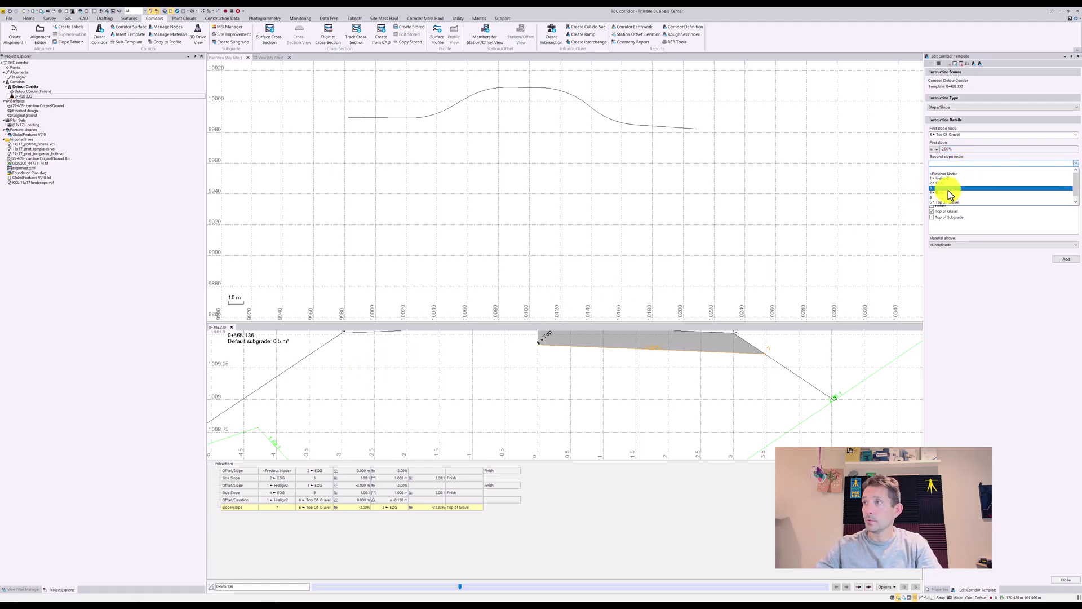
{"action": "left_click", "coordinate": [947, 193]}
{"action": "left_click", "coordinate": [945, 178]}
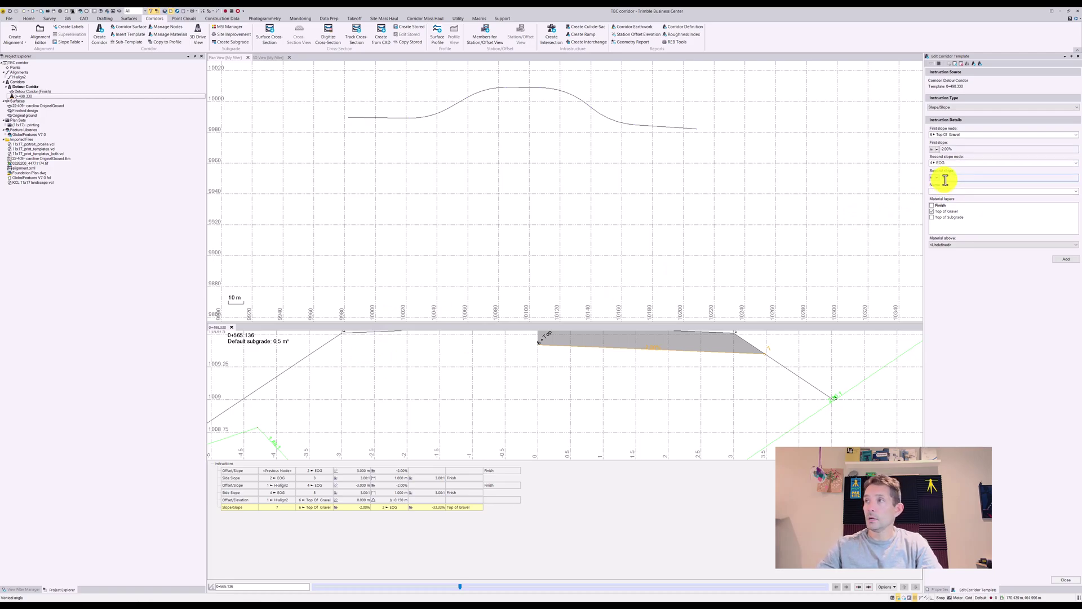
{"action": "type", "text": "-3.1"}
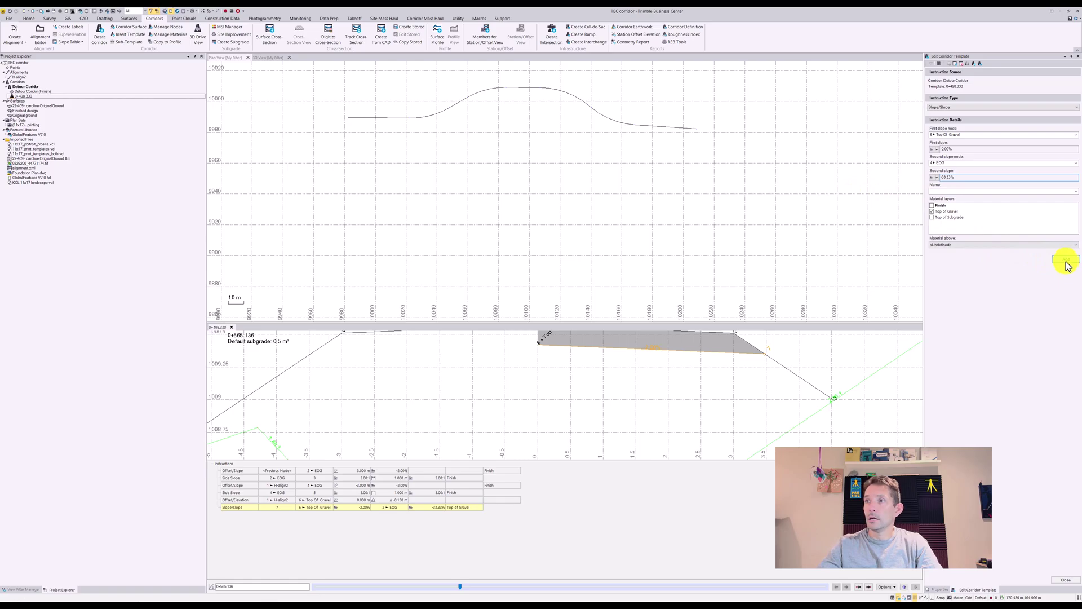
{"action": "left_click", "coordinate": [1066, 260]}
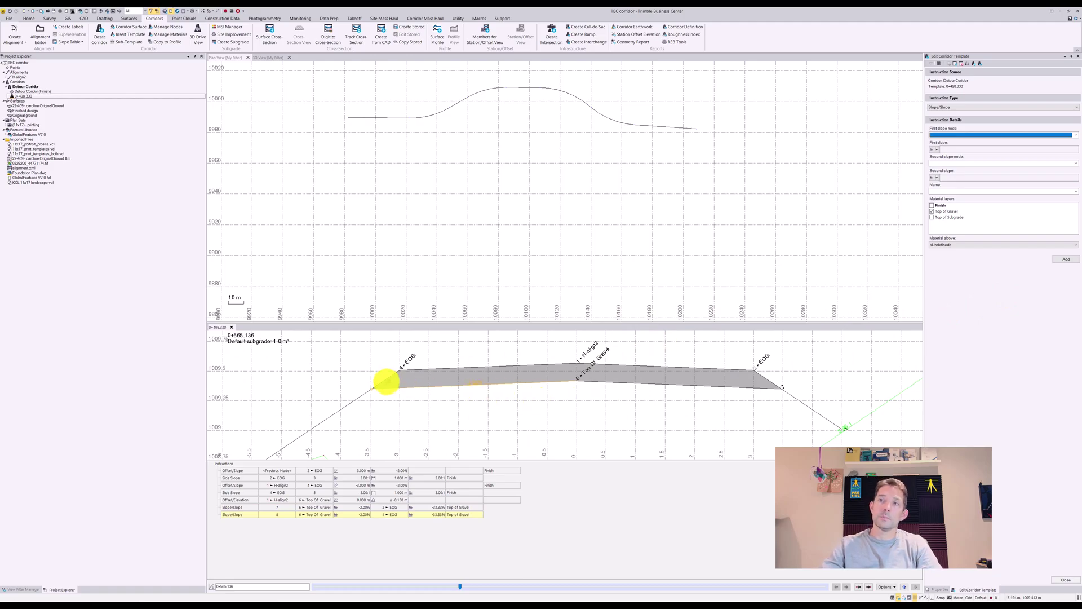
Examine both sides of the Top of Gravel layer in the cross-section at station 0+637.607, and close the template editor
{"action": "scroll", "coordinate": [369, 392], "scroll_direction": "up", "scroll_amount": 3}
{"action": "mouse_move", "coordinate": [460, 588]}
{"action": "left_mouse_down"}
{"action": "mouse_move", "coordinate": [633, 588]}
{"action": "mouse_move", "coordinate": [616, 588]}
{"action": "left_mouse_up"}
{"action": "middle_click_drag", "start_coordinate": [689, 401], "coordinate": [338, 427]}
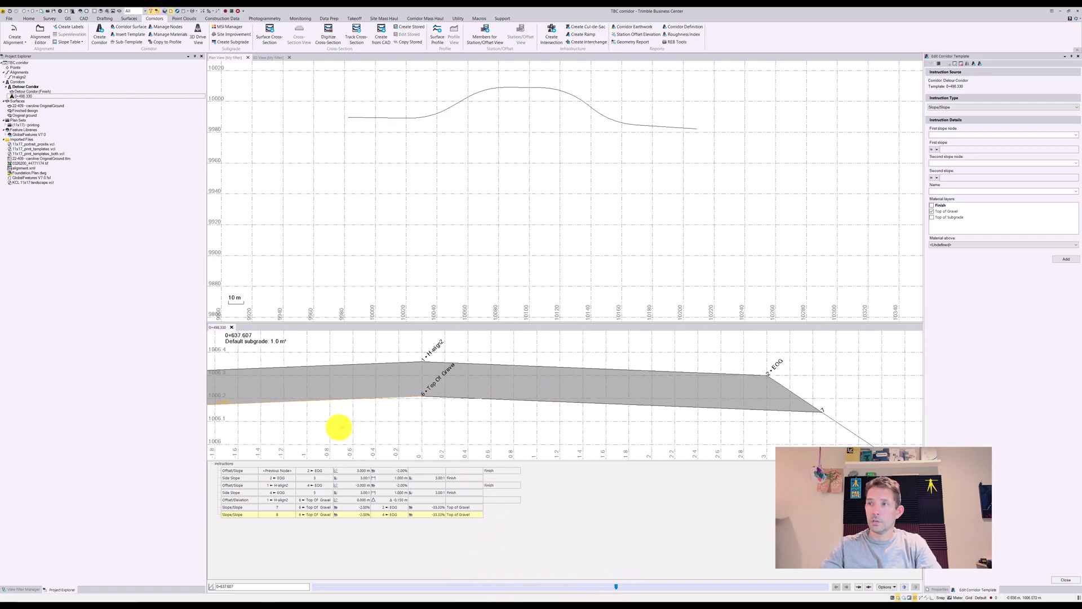
{"action": "middle_click_drag", "start_coordinate": [708, 398], "coordinate": [658, 349]}
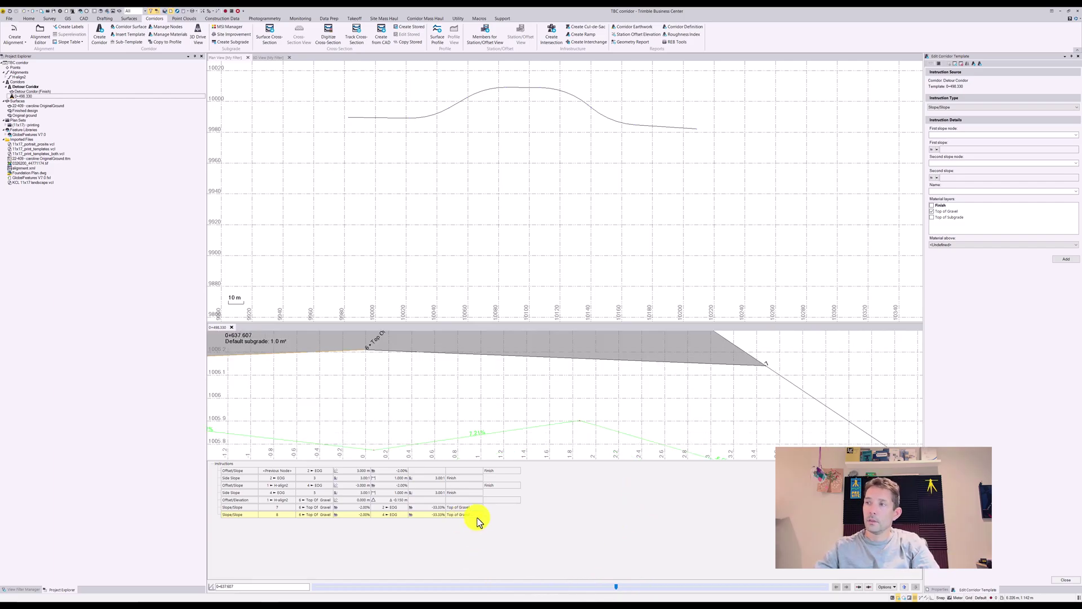
{"action": "scroll", "coordinate": [508, 428], "scroll_direction": "down", "scroll_amount": 2}
{"action": "middle_click_drag", "start_coordinate": [464, 390], "coordinate": [627, 387]}
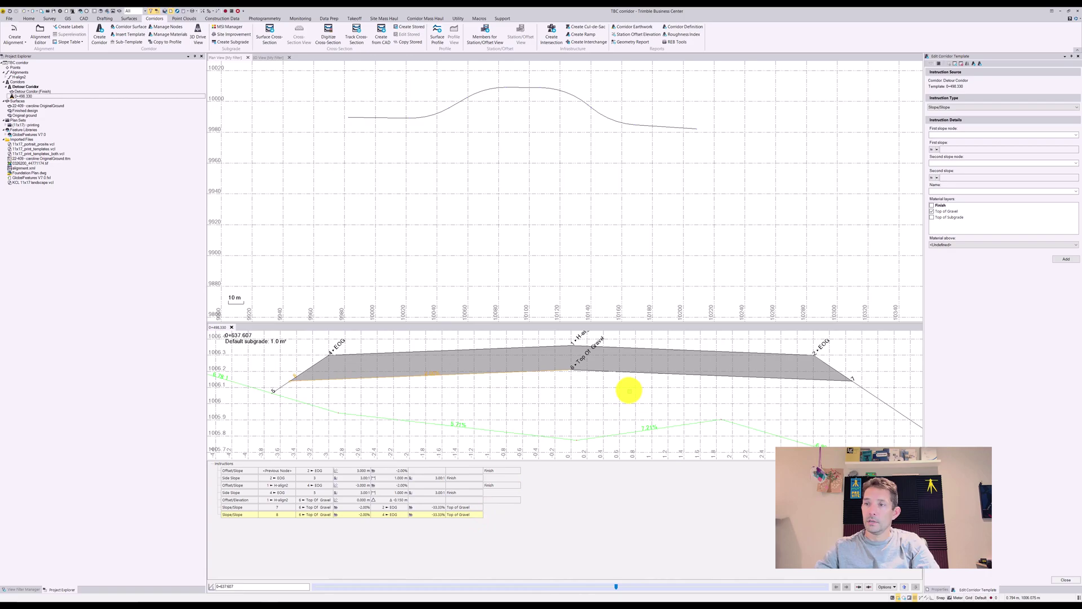
{"action": "left_click", "coordinate": [1077, 56]}
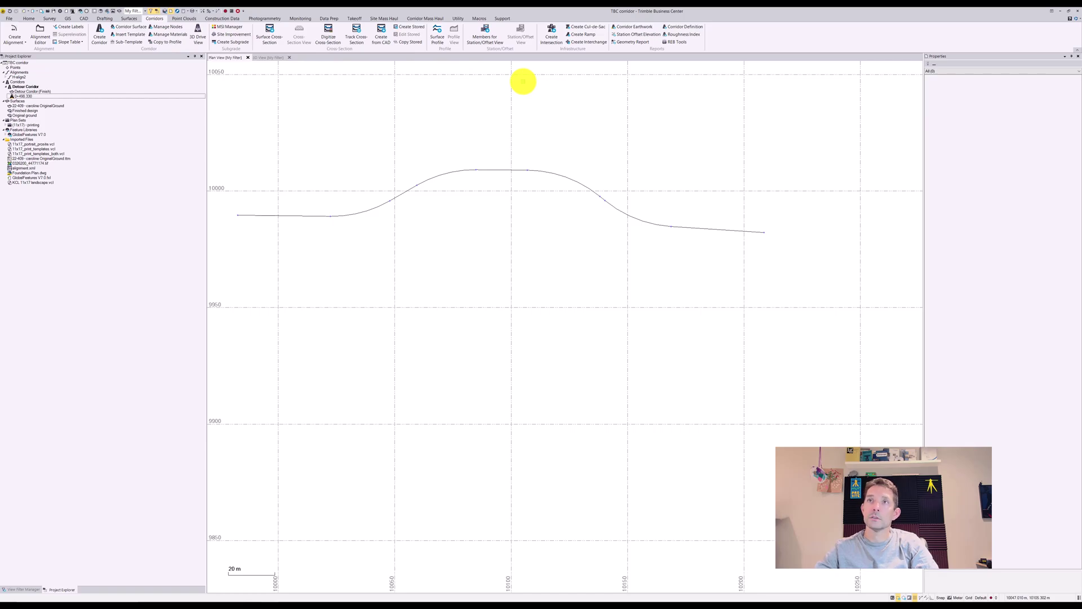
{"action": "left_click", "coordinate": [514, 76]}
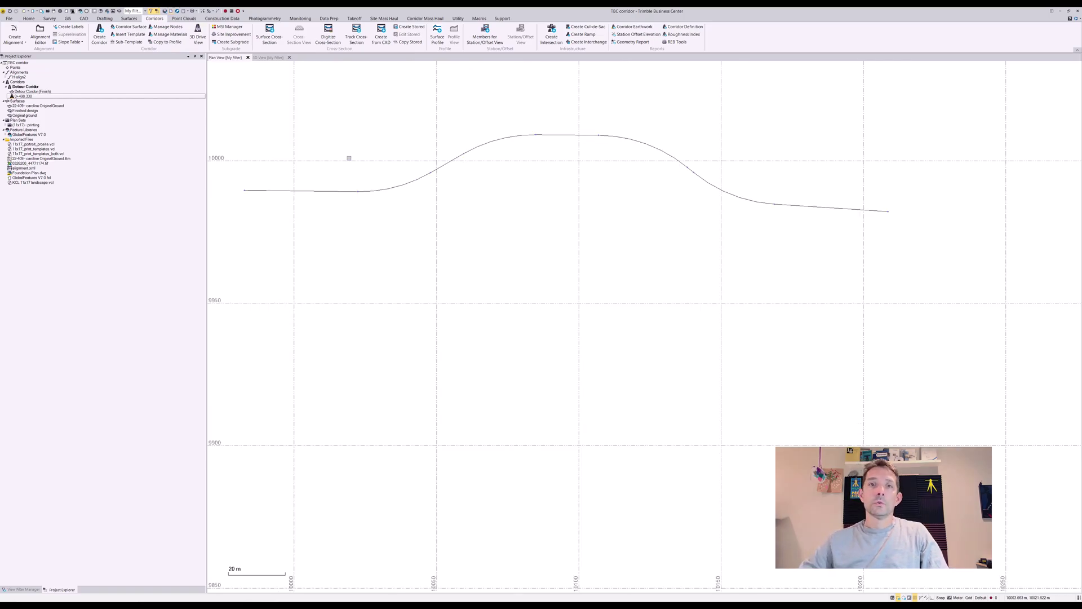
Create a corridor surface for the Top of Gravel material layer of the Detour Corridor
{"action": "left_click", "coordinate": [137, 28]}
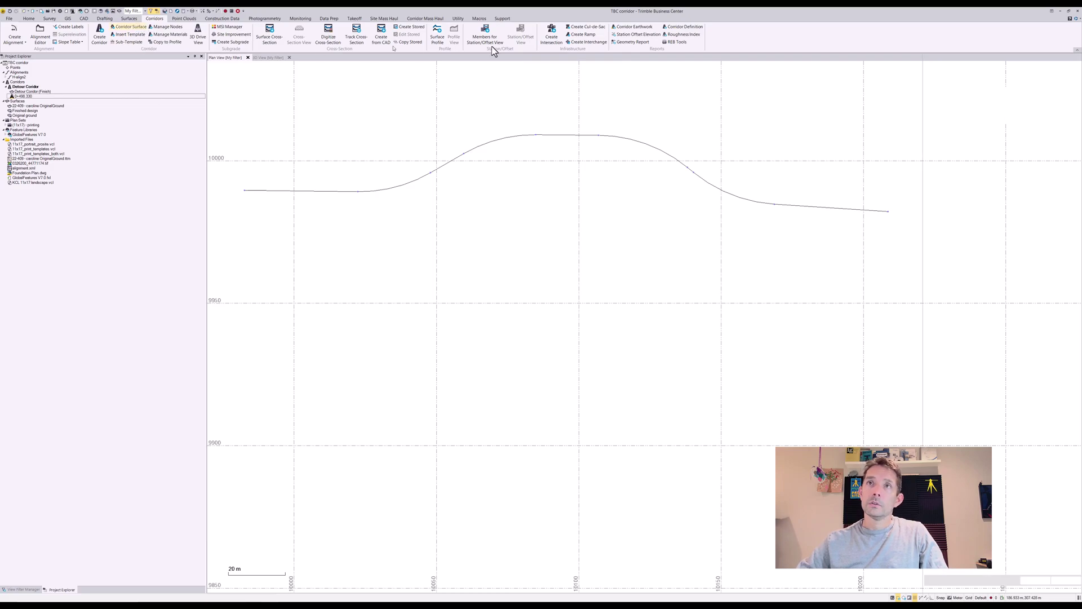
{"action": "left_click", "coordinate": [957, 94]}
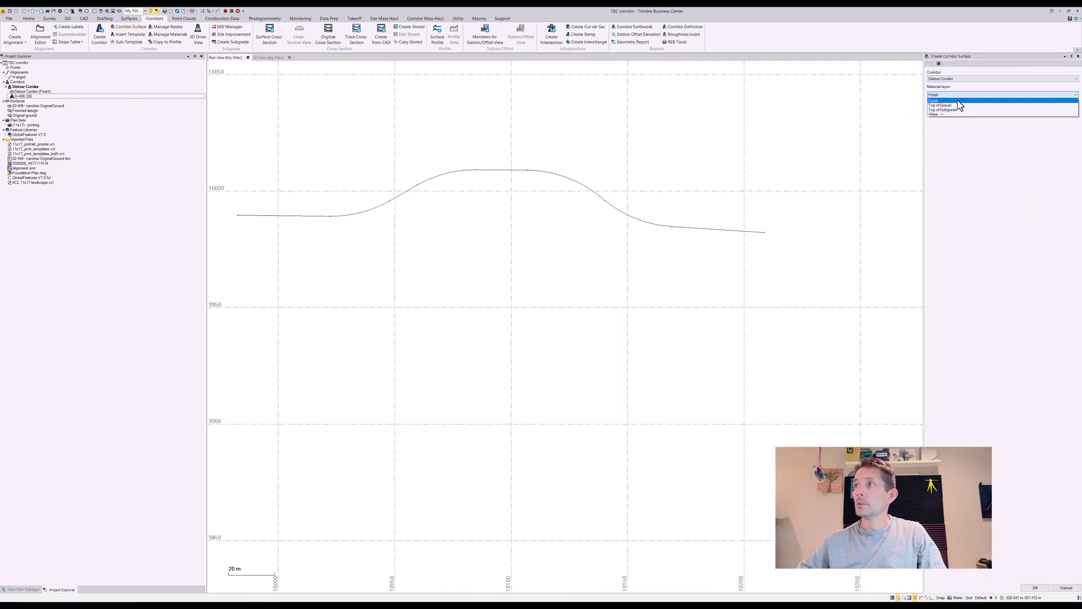
{"action": "left_click", "coordinate": [956, 105]}
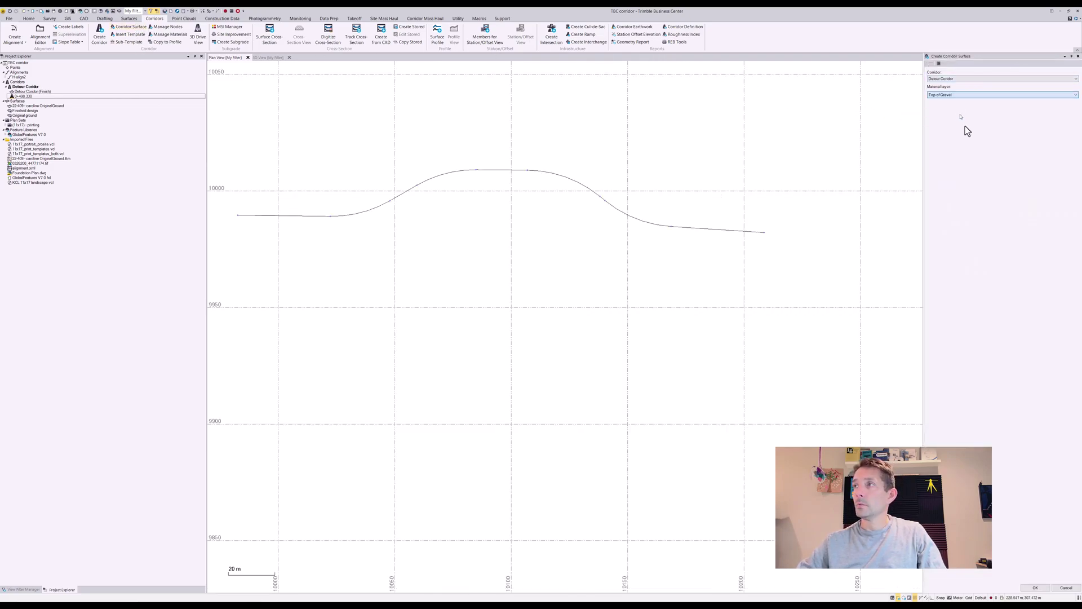
{"action": "left_click", "coordinate": [1033, 588]}
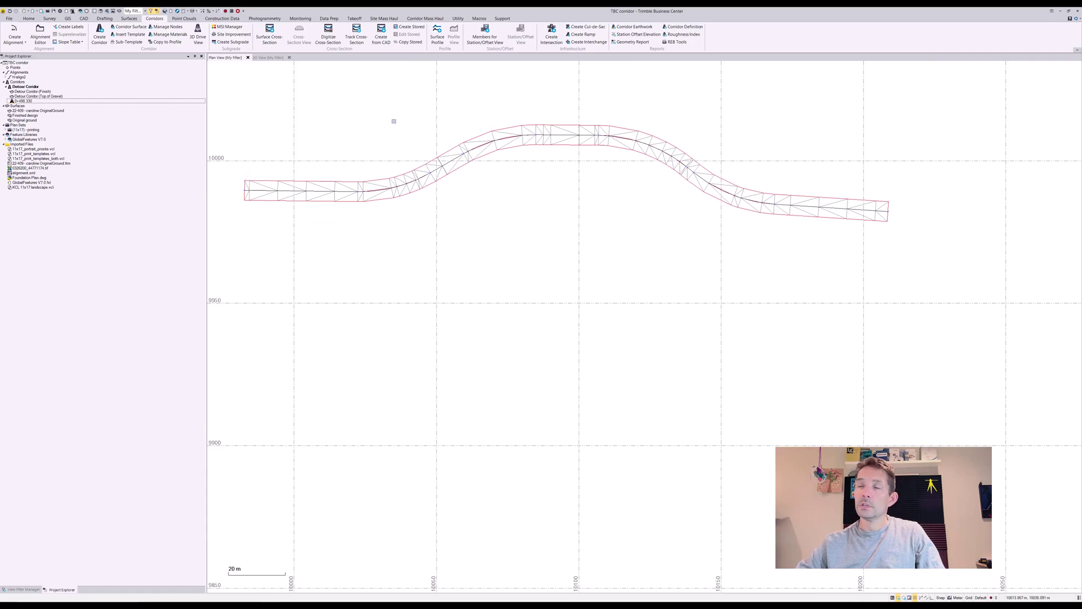
Turn on the Detour Corridor (Finish) surface in the 3D view and inspect it together with the Top of Gravel surface
{"action": "left_click", "coordinate": [274, 58]}
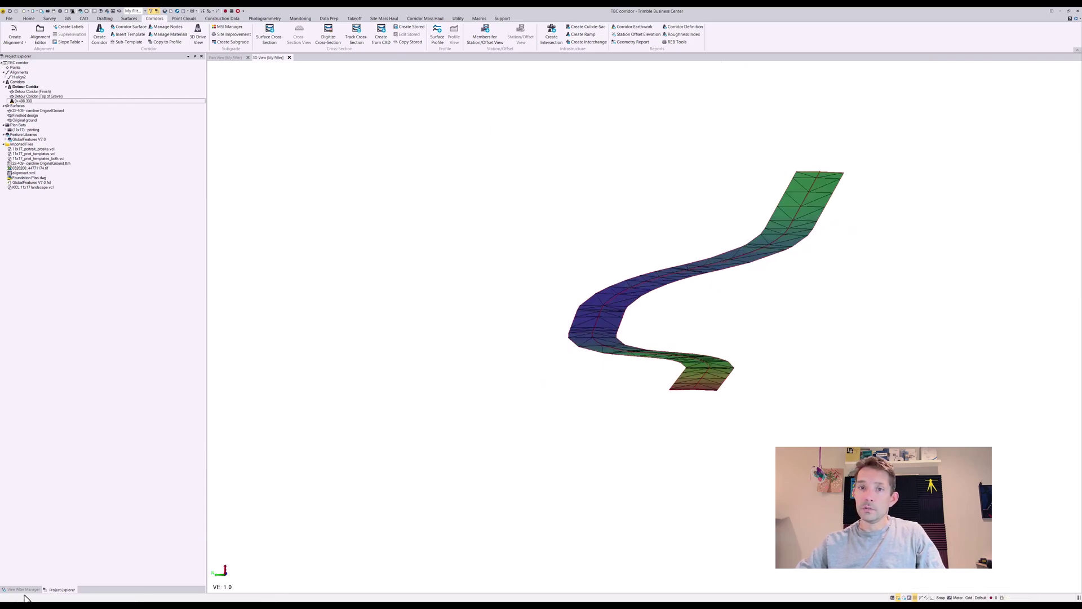
{"action": "left_click", "coordinate": [23, 590]}
{"action": "left_click", "coordinate": [17, 470]}
{"action": "scroll", "coordinate": [520, 302], "scroll_direction": "up", "scroll_amount": 6}
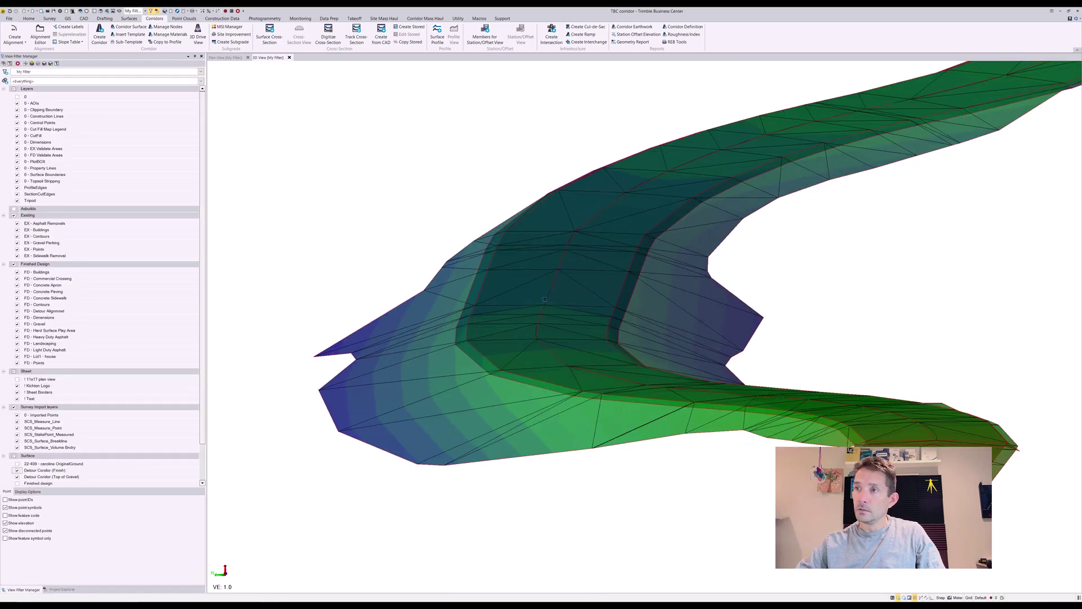
{"action": "left_click_drag", "start_coordinate": [521, 303], "coordinate": [520, 315]}
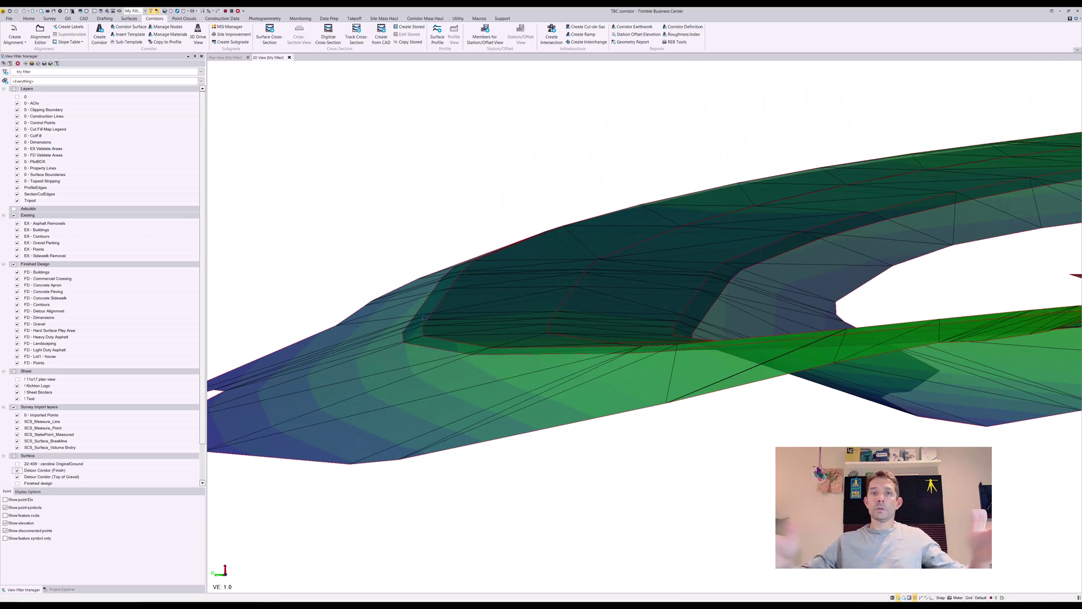
{"action": "left_click_drag", "start_coordinate": [725, 319], "coordinate": [673, 326]}
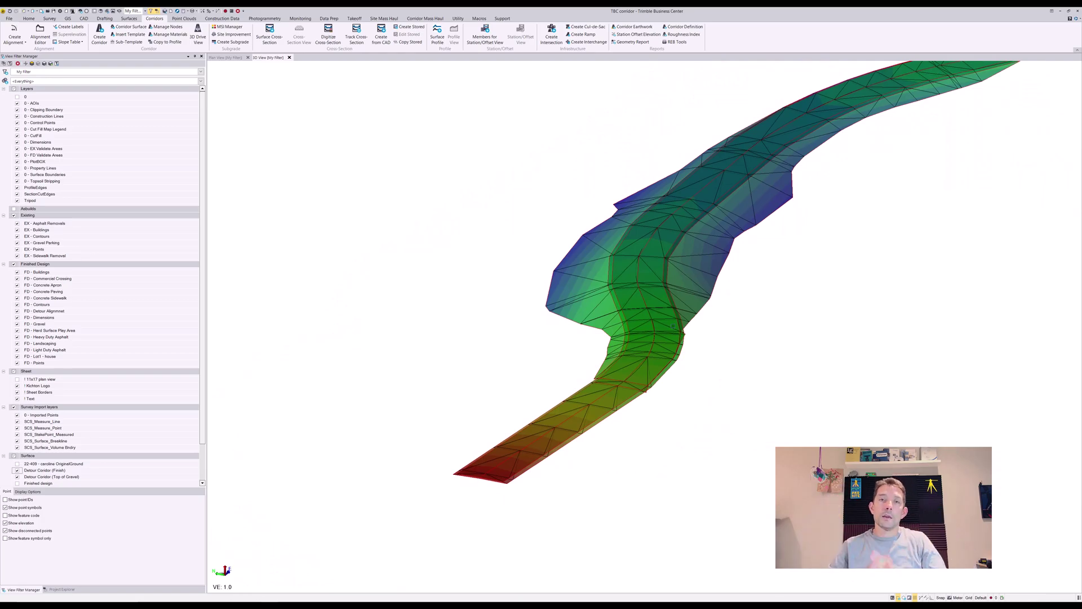